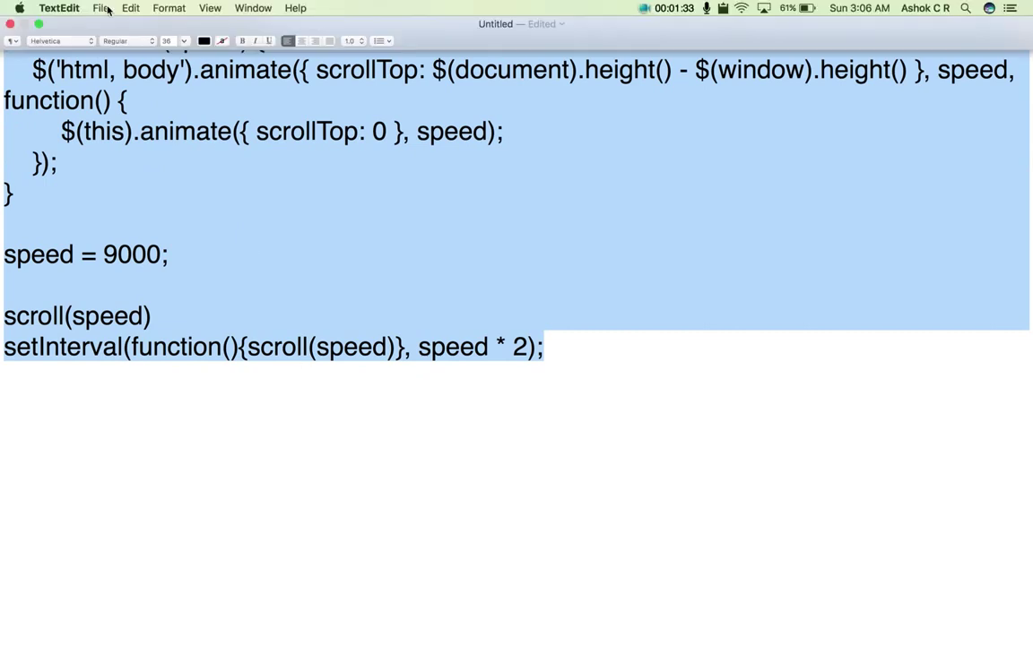
Shrink the TextEdit script text to font size 24, then bring Chrome forward.
left_click(184, 42)
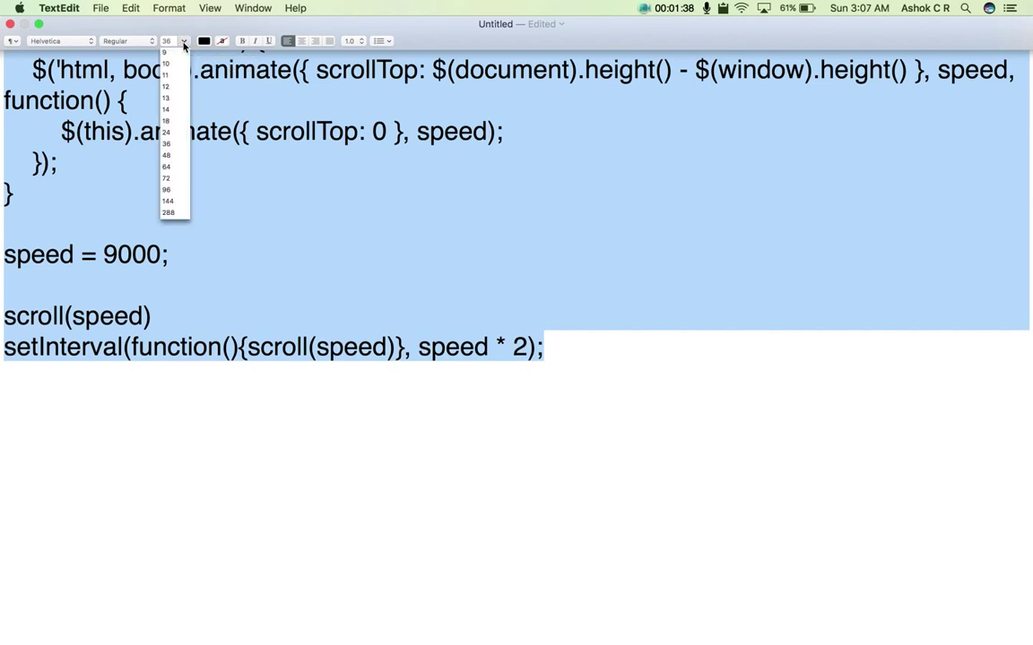
left_click(168, 134)
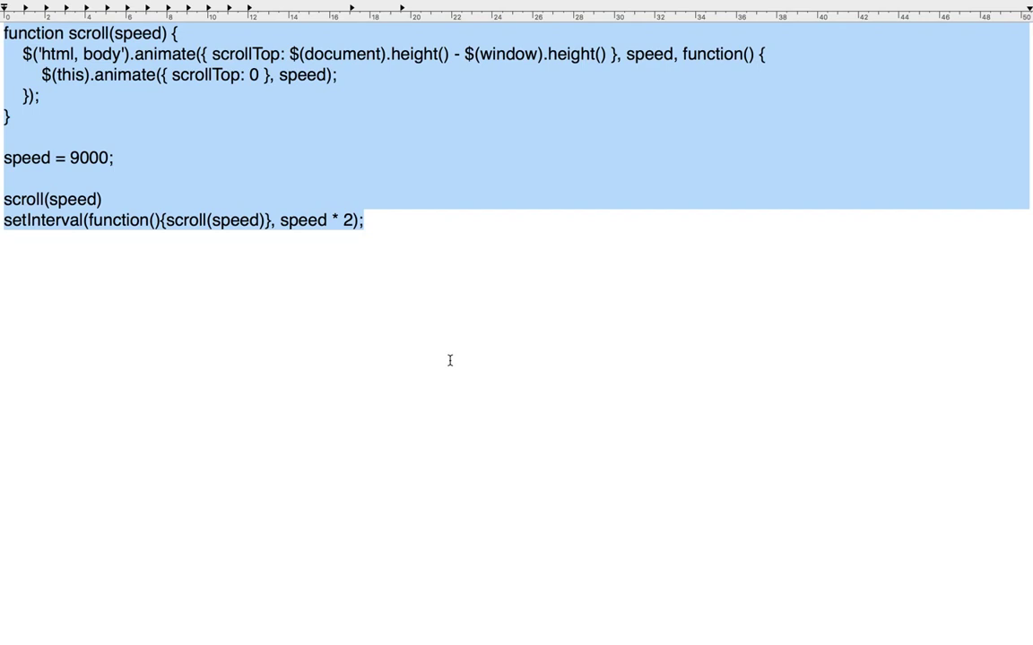
key("super+Tab")
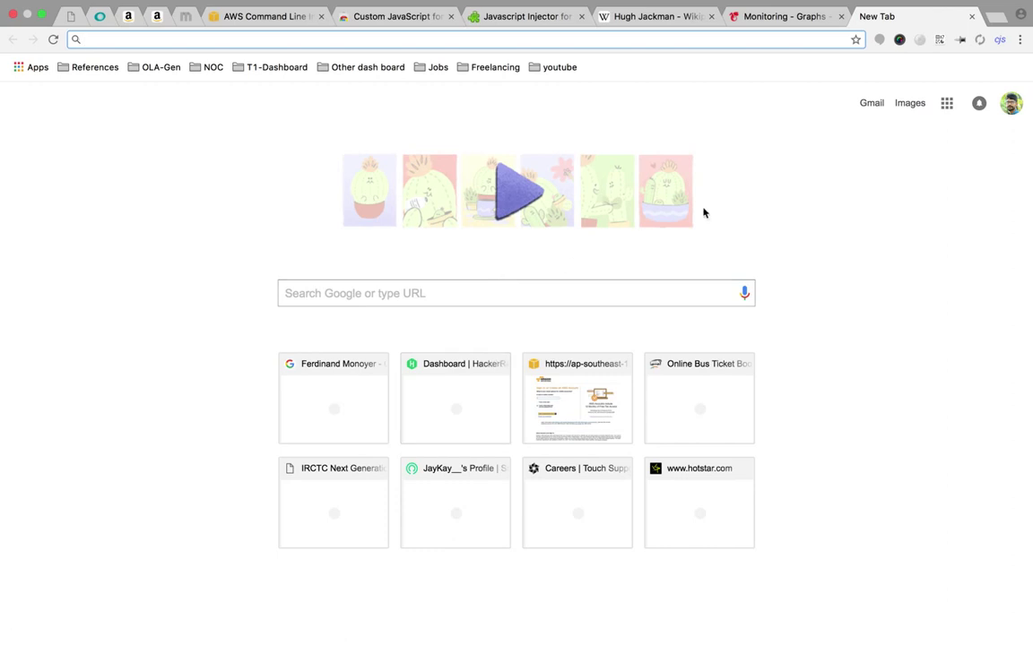
Switch to the Monitoring - Graphs page and scroll through its charts to the footer and back.
left_click(766, 20)
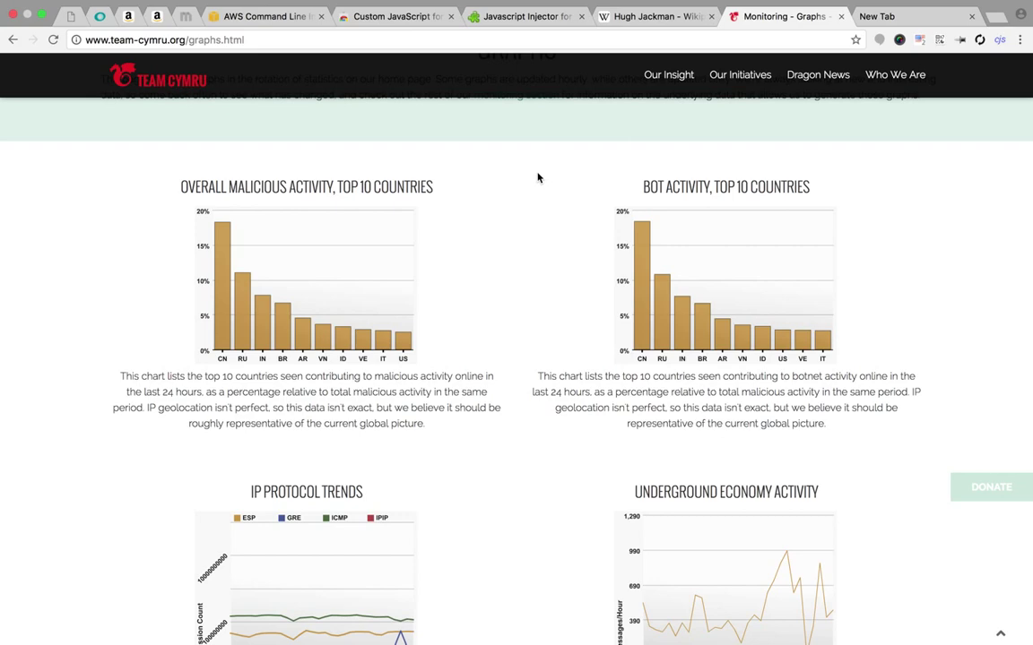
scroll(538, 178, "up", 4)
scroll(538, 178, "down", 3)
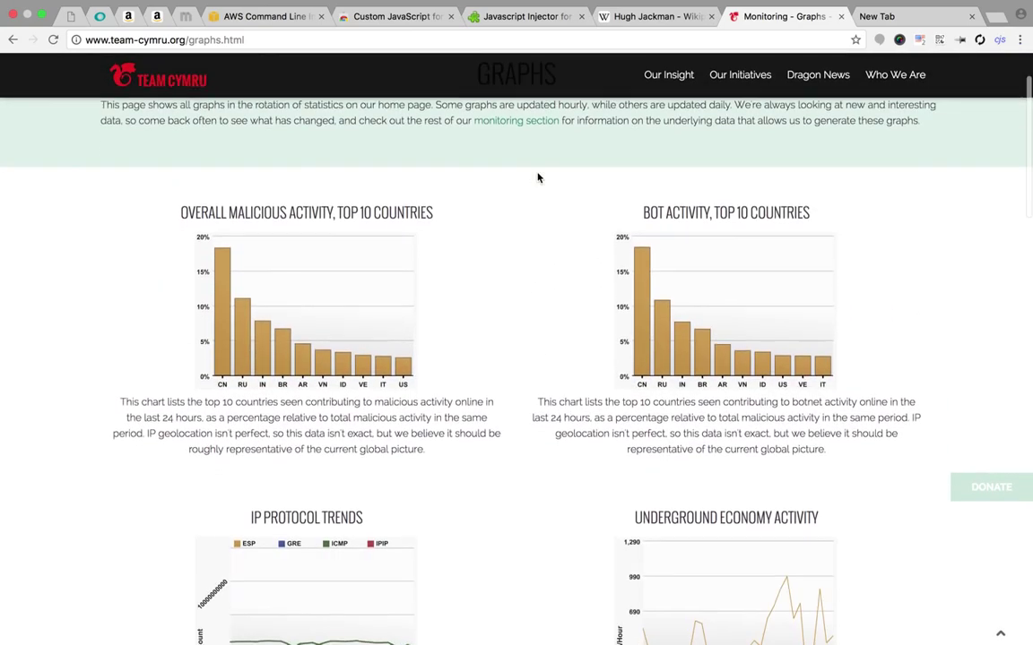
scroll(538, 178, "down", 4)
scroll(538, 177, "down", 5)
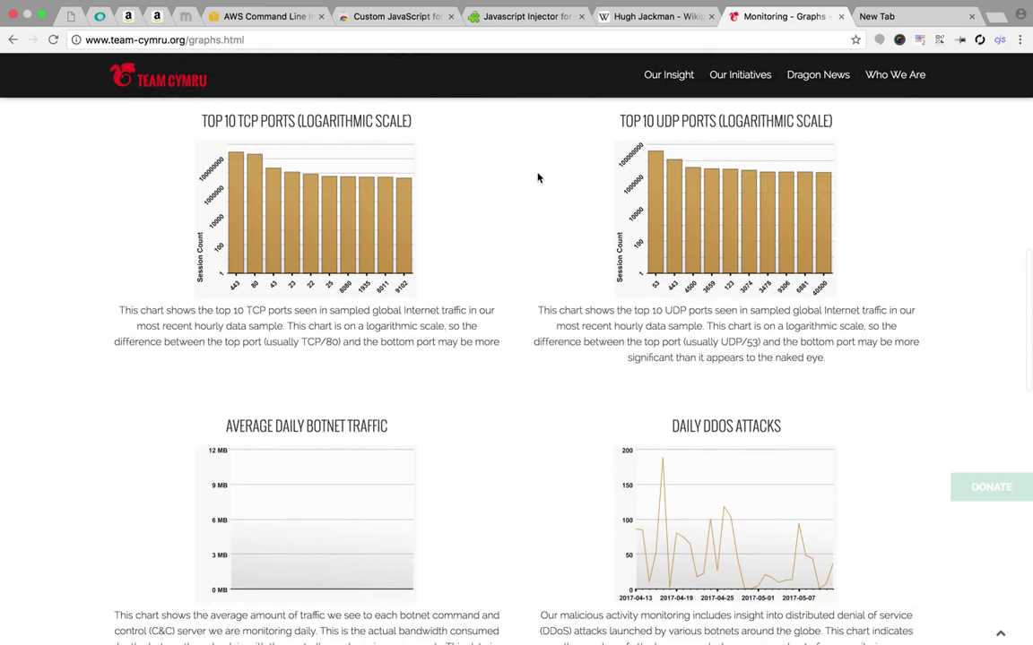
scroll(538, 178, "down", 5)
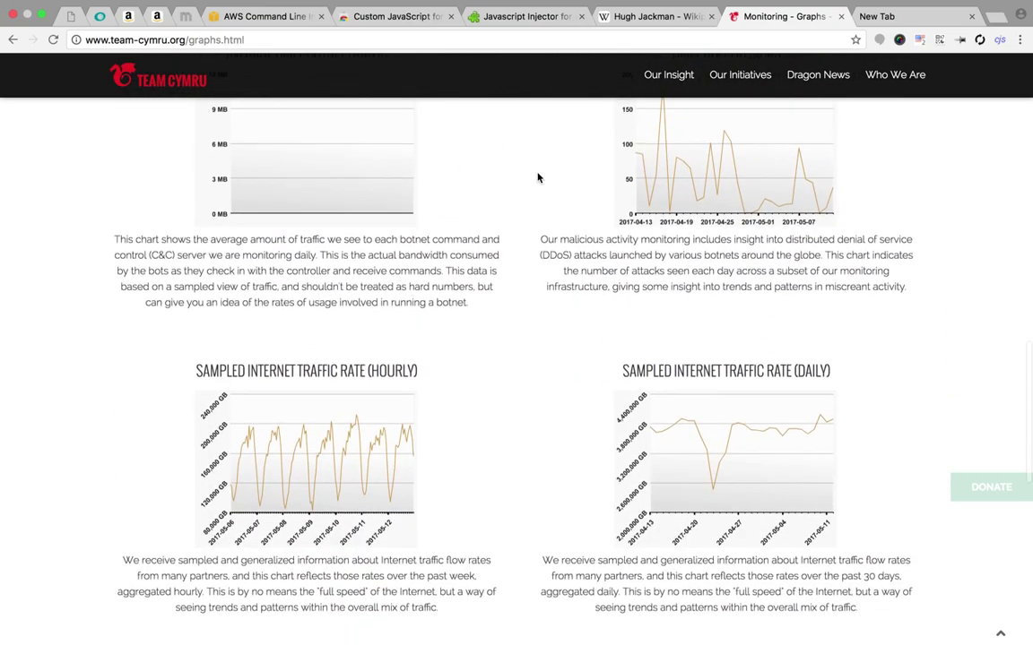
scroll(537, 177, "down", 3)
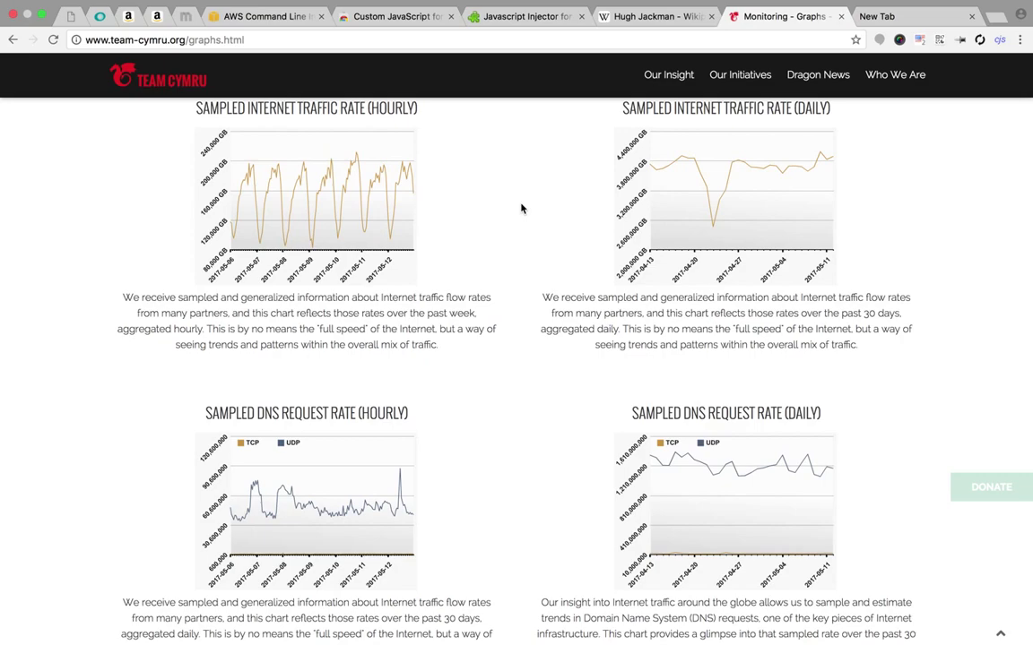
scroll(521, 208, "down", 10)
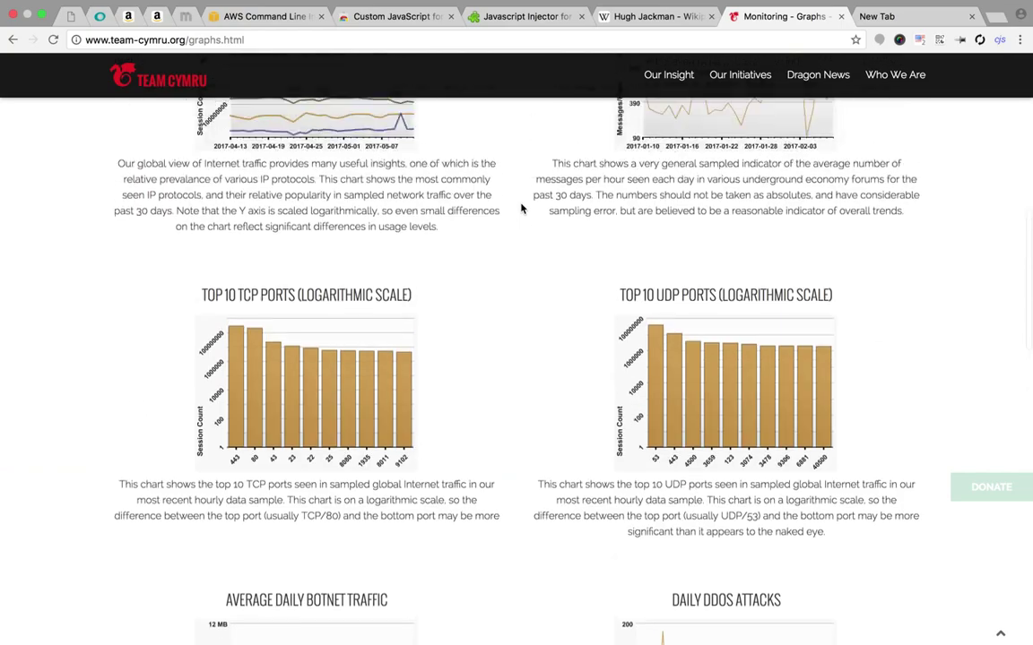
scroll(521, 208, "up", 10)
scroll(521, 208, "down", 20)
scroll(520, 208, "up", 20)
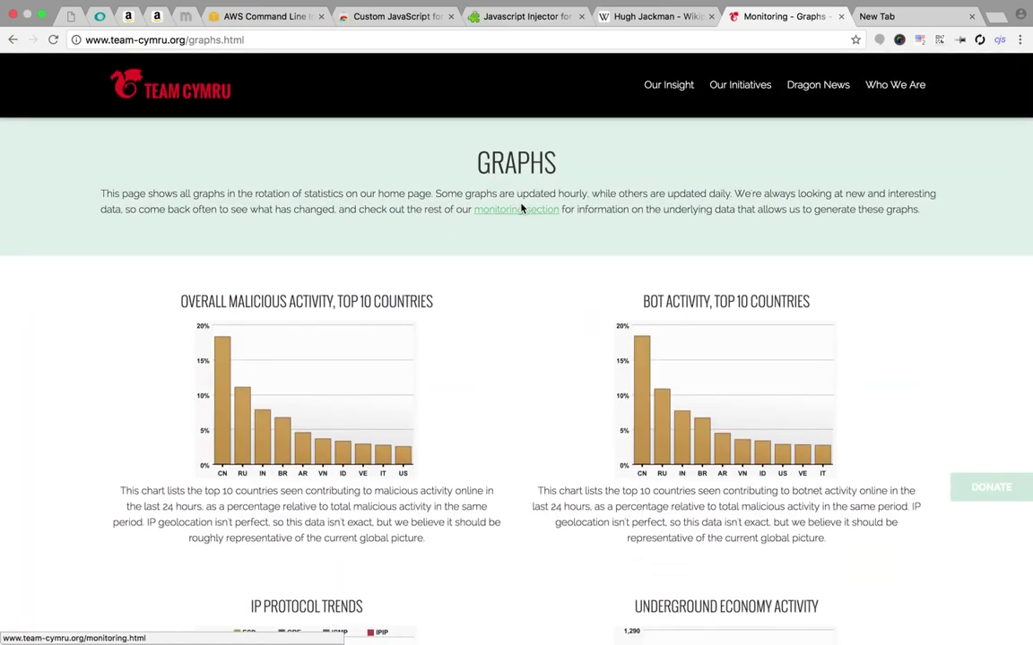
scroll(515, 331, "down", 6)
scroll(516, 332, "down", 15)
scroll(516, 332, "up", 6)
scroll(515, 331, "up", 10)
scroll(516, 332, "down", 4)
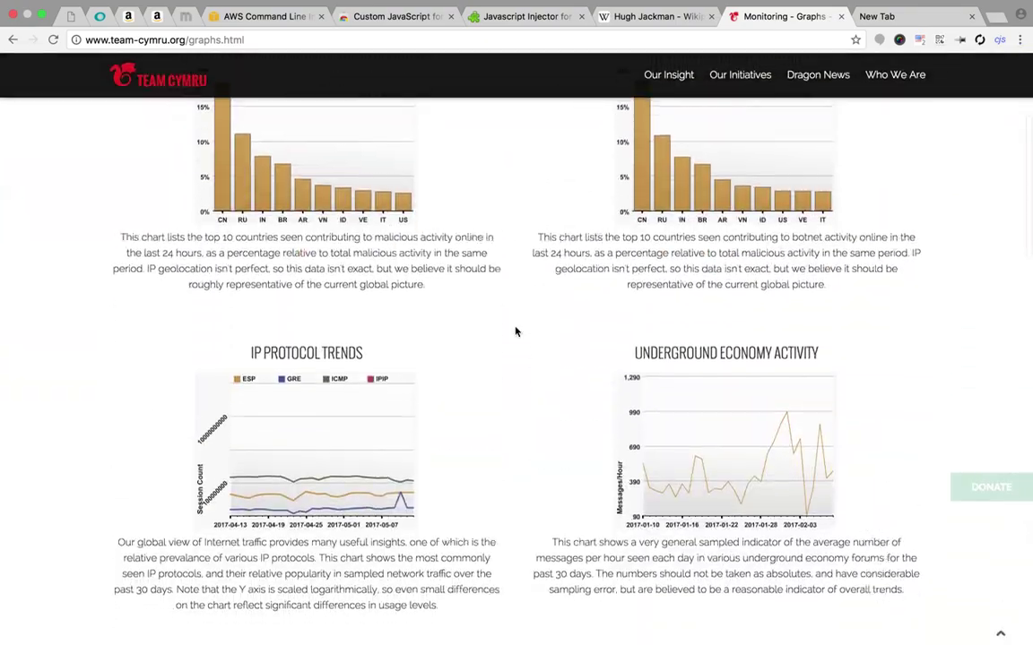
scroll(515, 332, "up", 5)
scroll(516, 332, "down", 5)
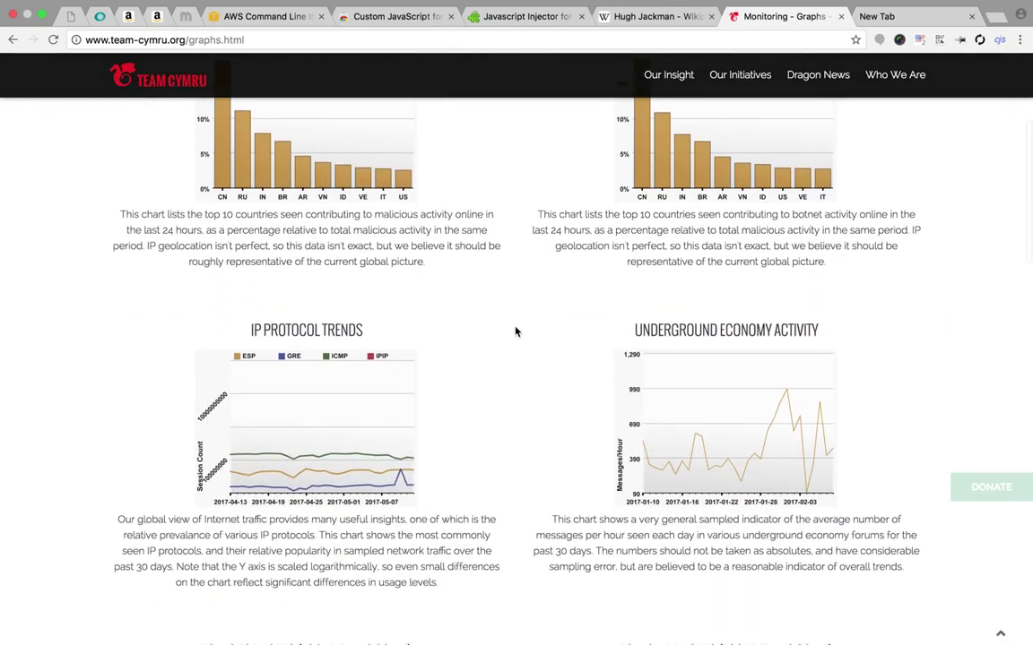
scroll(515, 332, "down", 4)
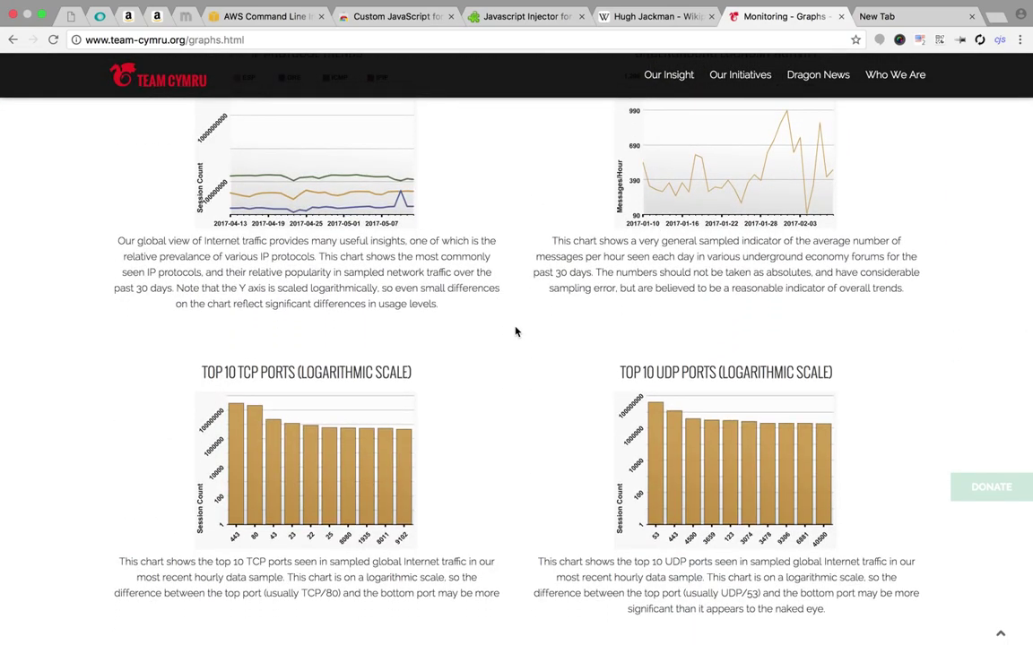
scroll(515, 332, "down", 5)
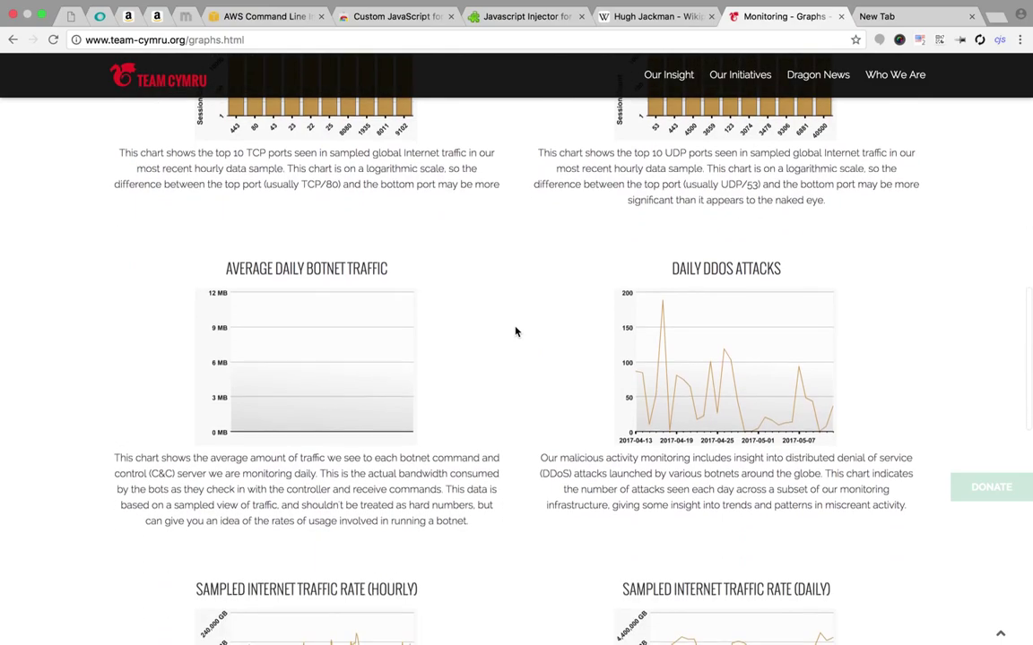
scroll(515, 332, "up", 12)
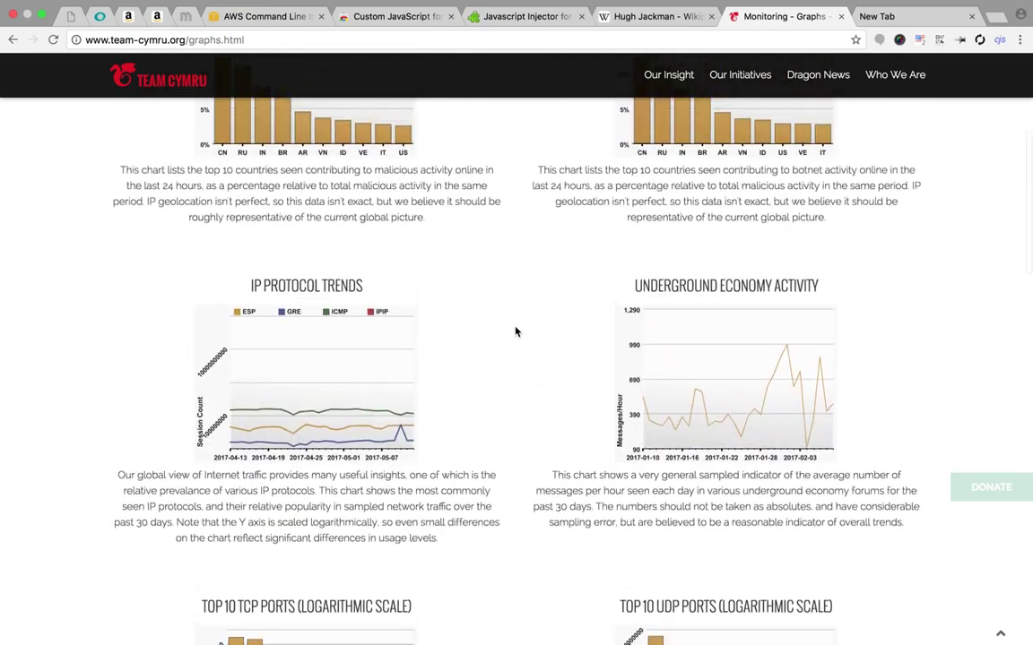
scroll(515, 332, "down", 4)
scroll(515, 332, "up", 4)
scroll(515, 331, "down", 1)
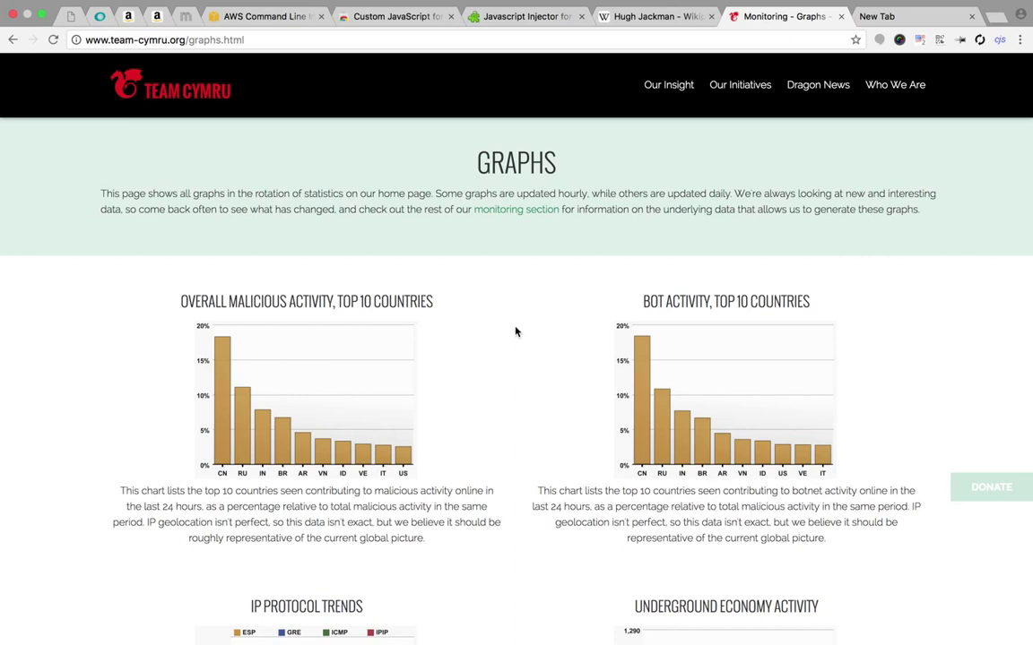
scroll(516, 332, "down", 4)
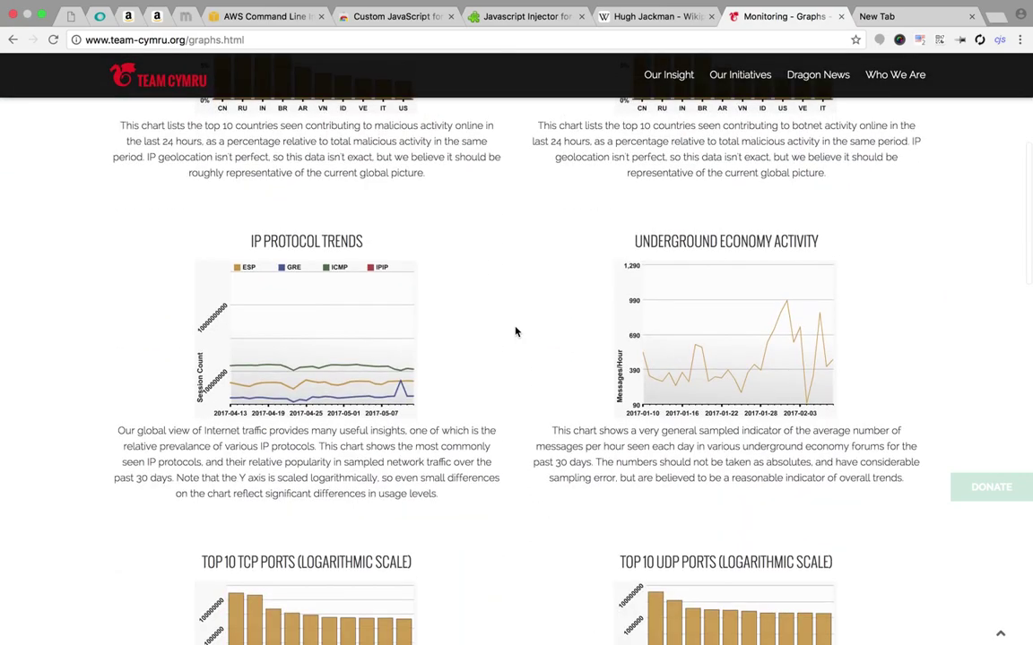
scroll(516, 332, "down", 10)
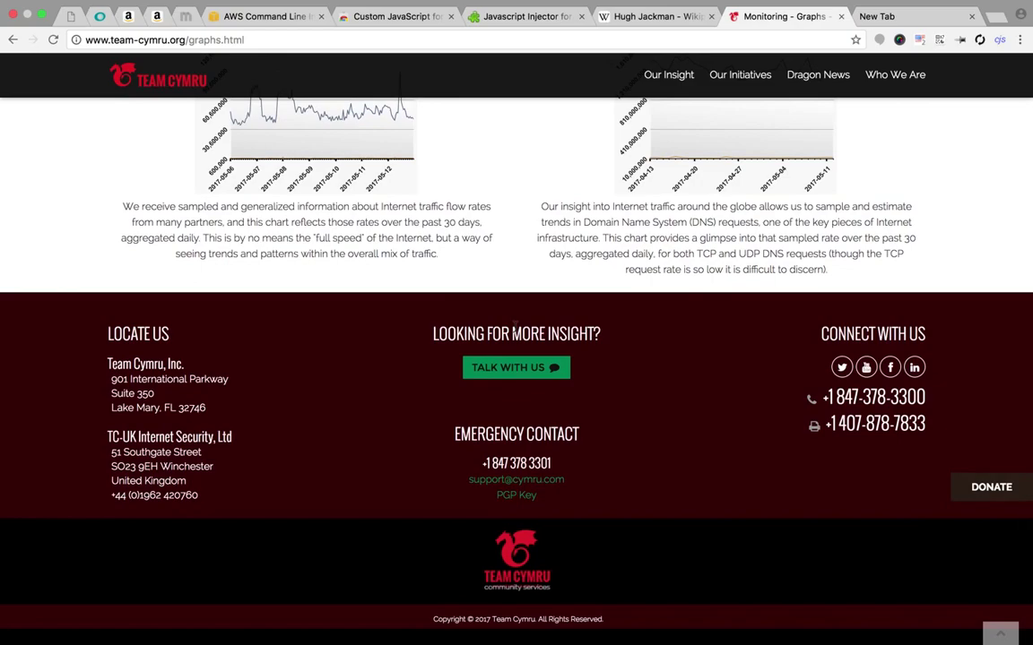
scroll(515, 325, "up", 15)
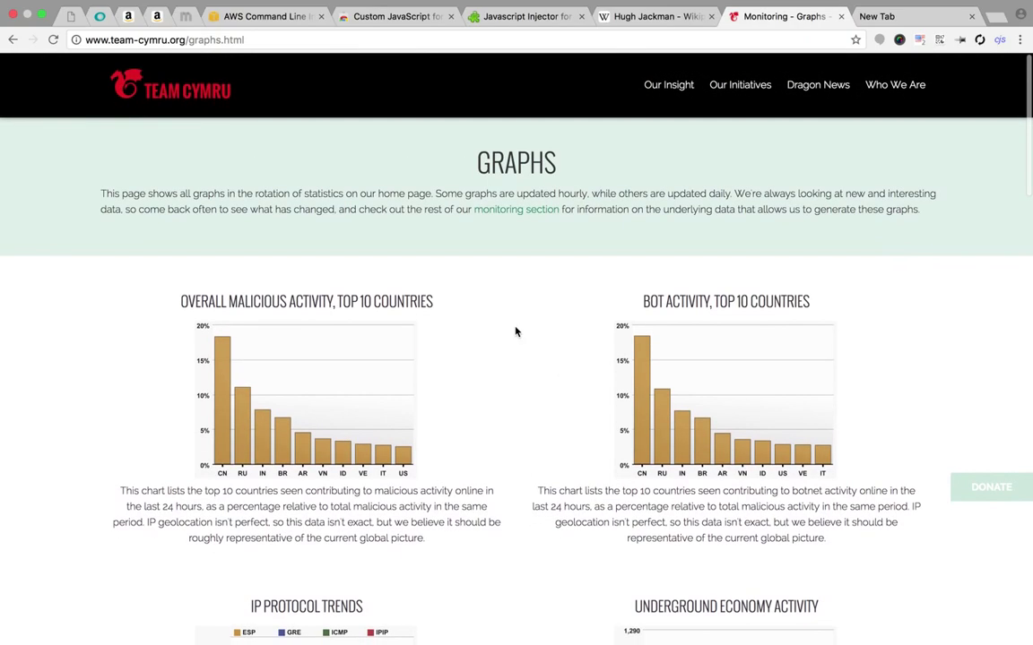
scroll(516, 332, "down", 10)
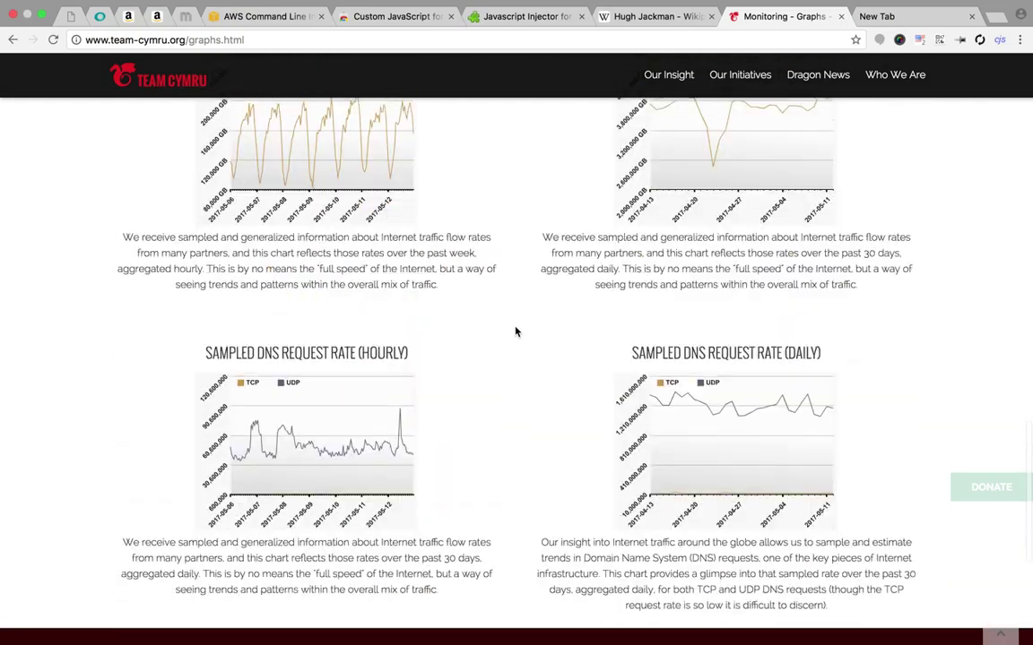
scroll(516, 332, "down", 3)
scroll(516, 332, "up", 8)
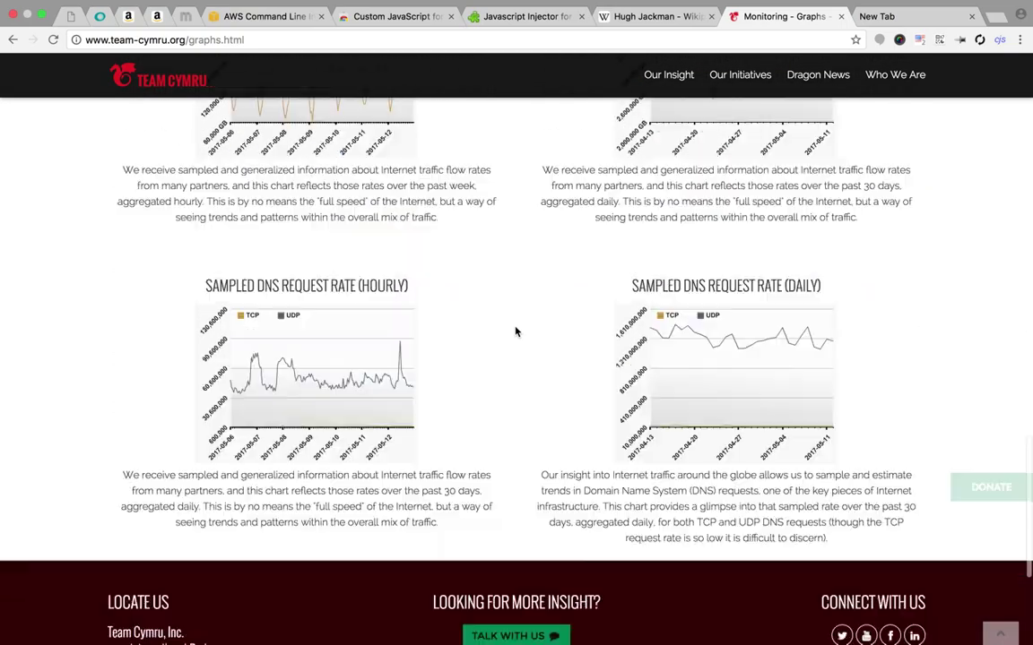
scroll(516, 332, "up", 4)
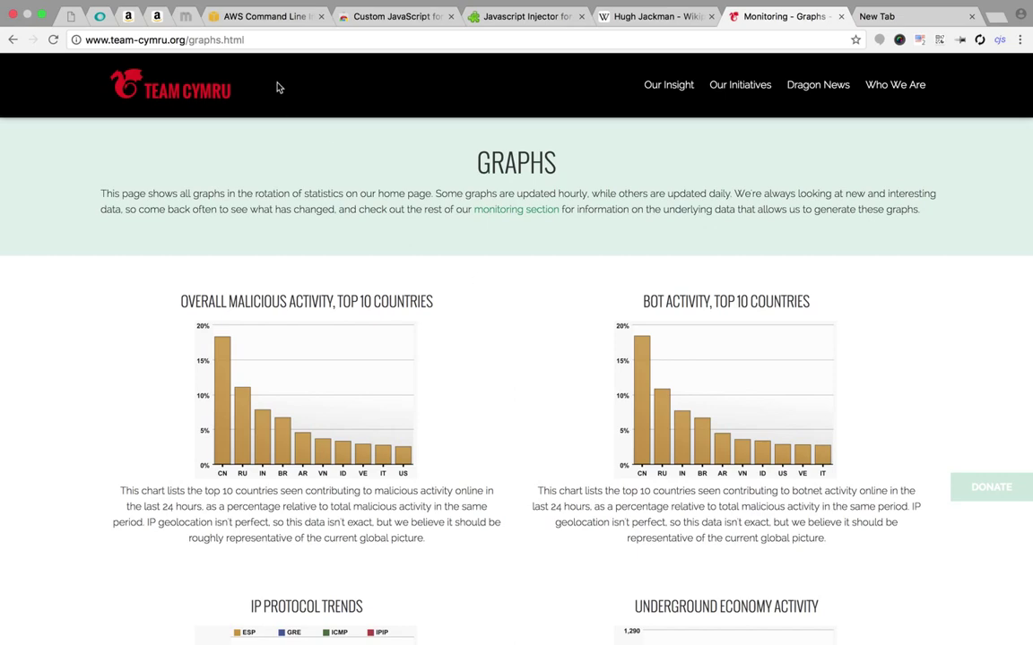
Open the Custom JavaScript for websites store page and highlight its title.
left_click(372, 18)
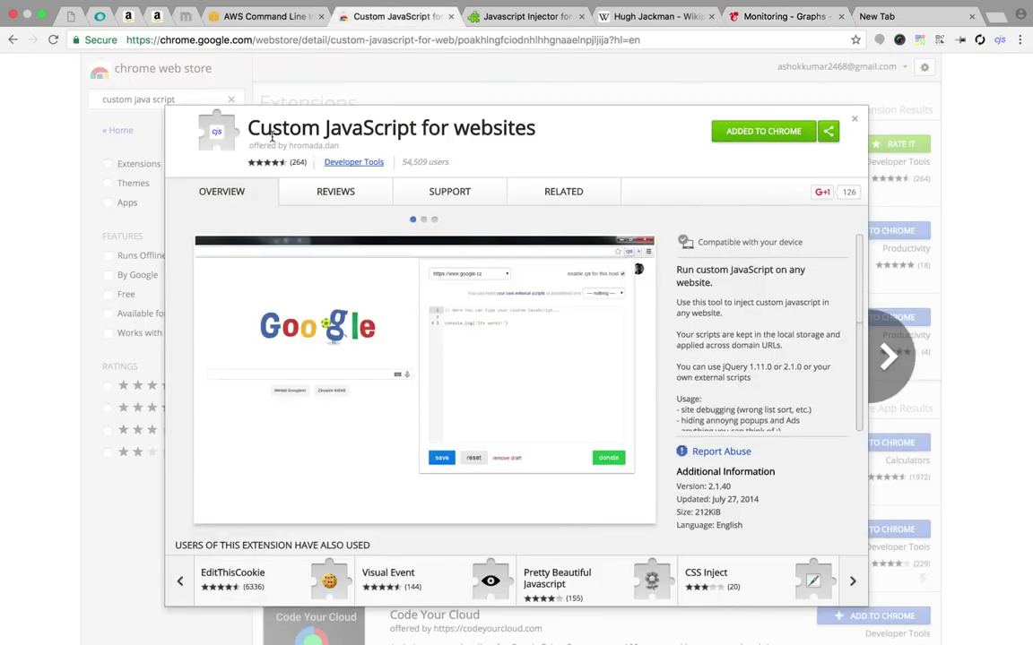
left_click_drag(258, 130, 531, 134)
left_click(617, 130)
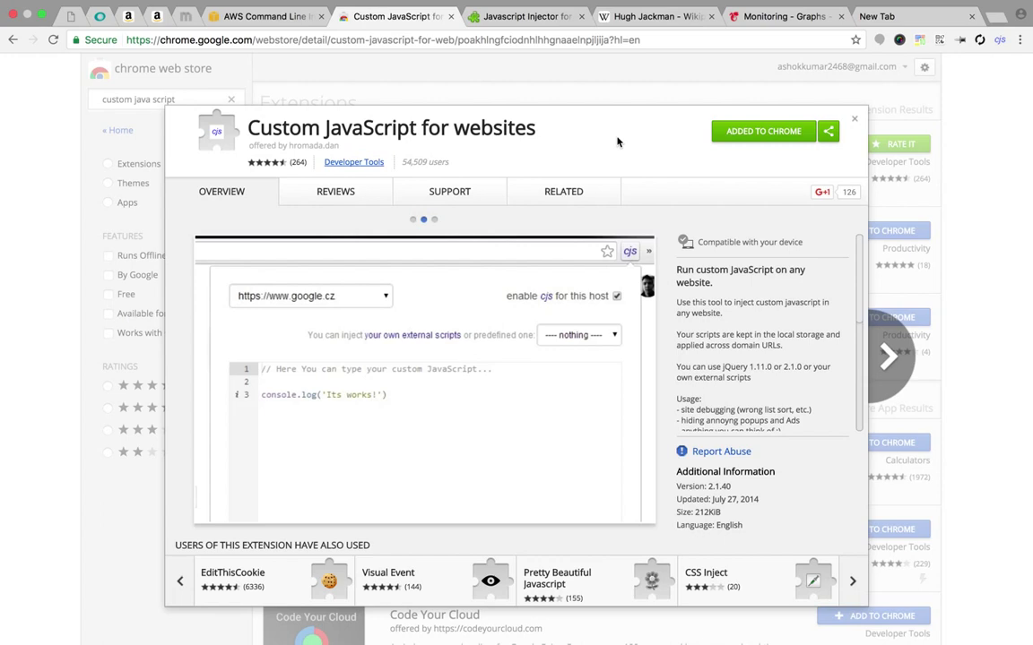
Check the Javascript Injector for Firefox title, then return to Custom JavaScript for websites.
left_click(529, 18)
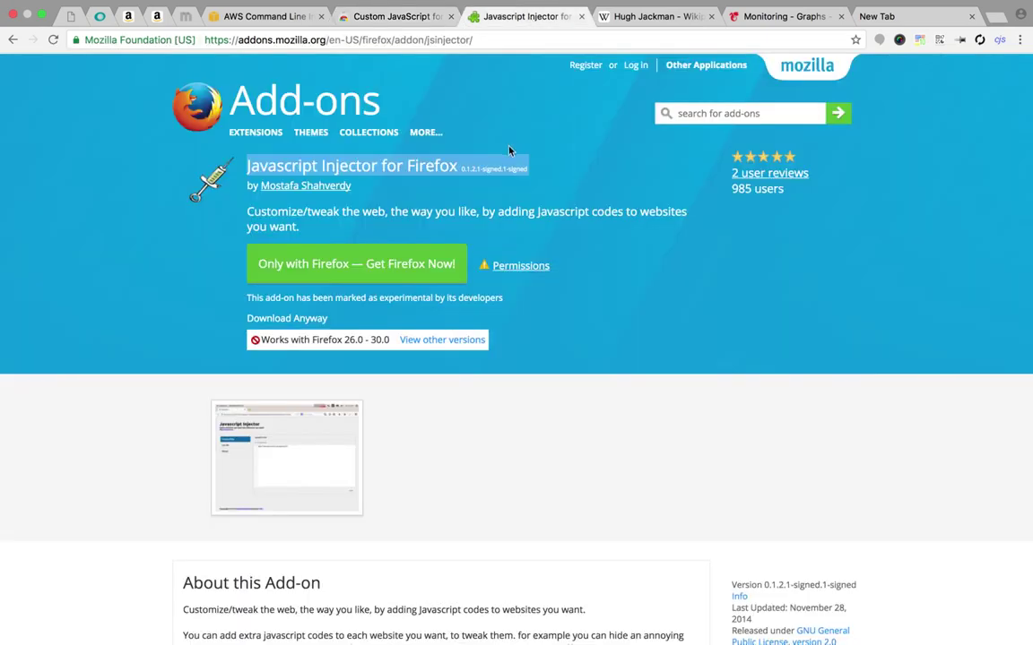
left_click(323, 167)
triple_click(324, 167)
left_click(510, 118)
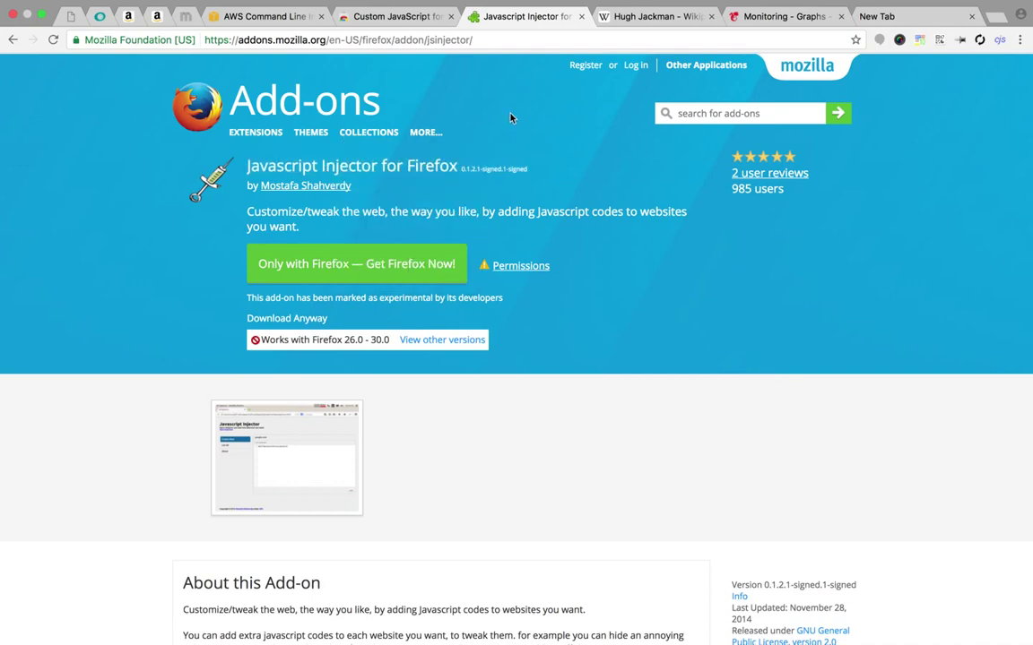
left_click(371, 17)
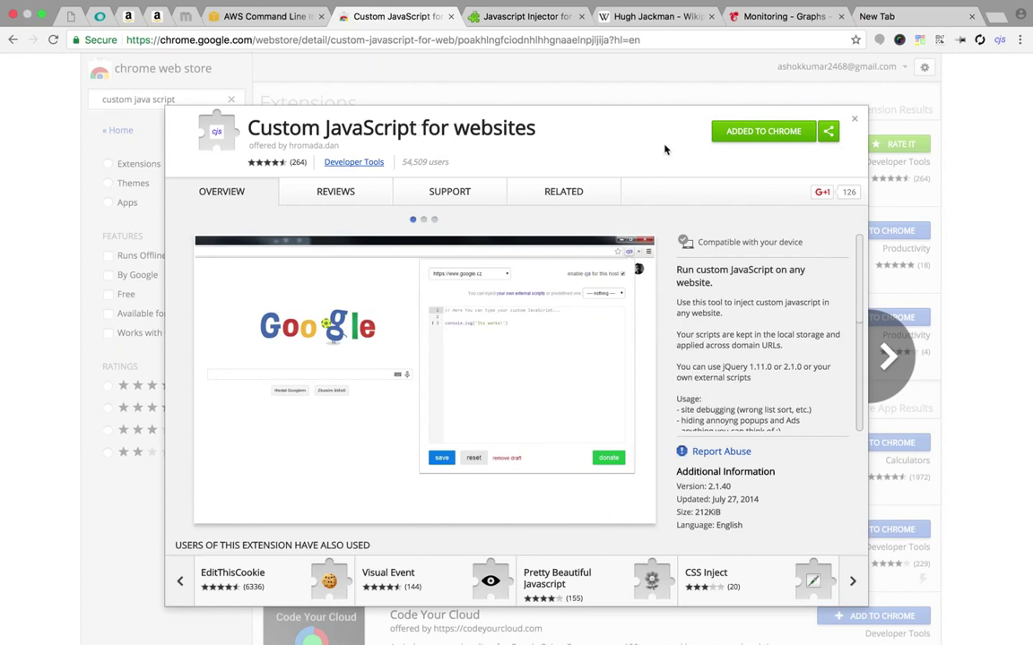
Close and reopen the blank new tab, then return to the Team Cymru graphs page's top.
left_click(894, 22)
left_click(971, 17)
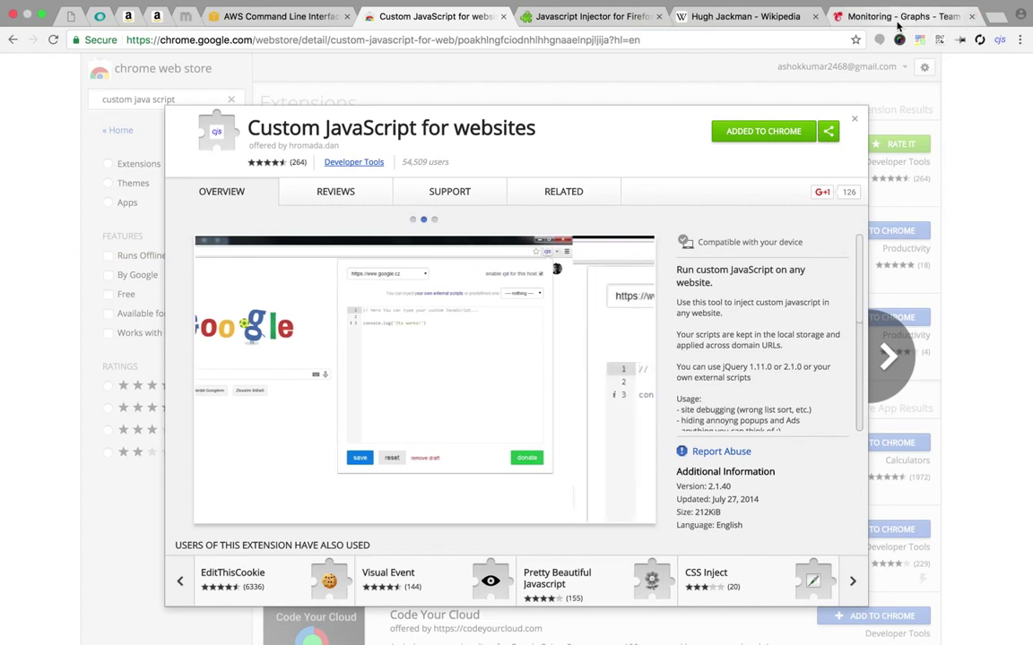
left_click(896, 16)
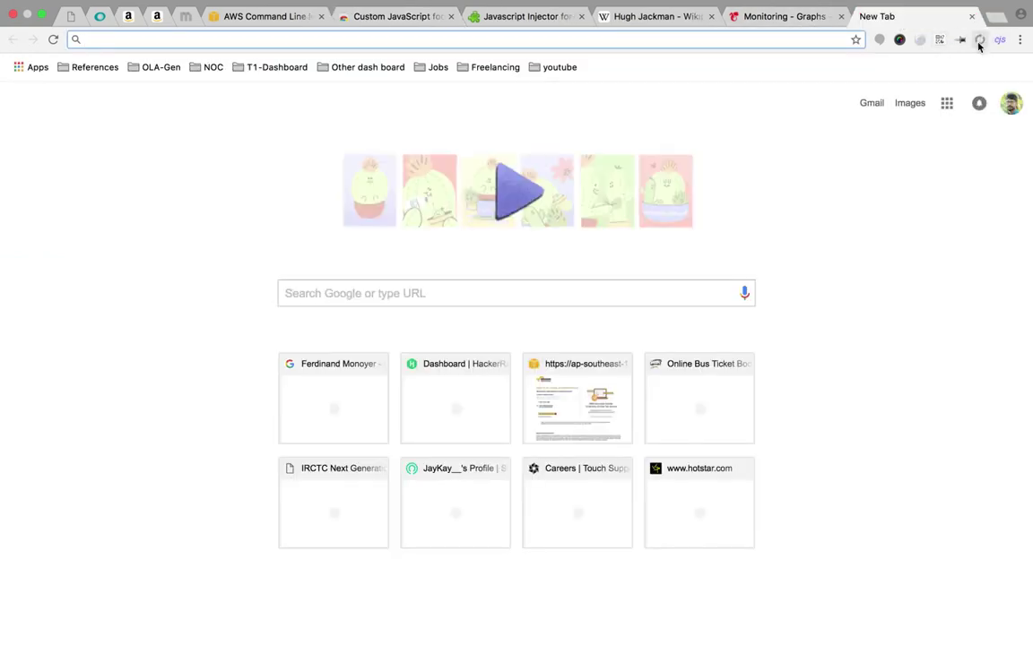
left_click(762, 18)
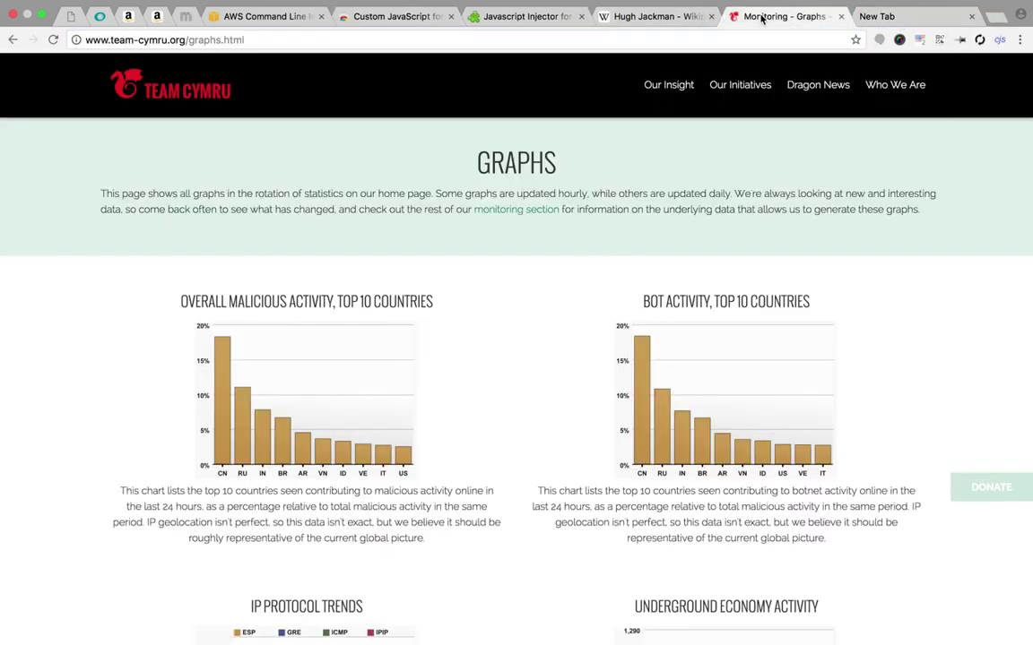
scroll(726, 181, "down", 1)
scroll(726, 180, "up", 1)
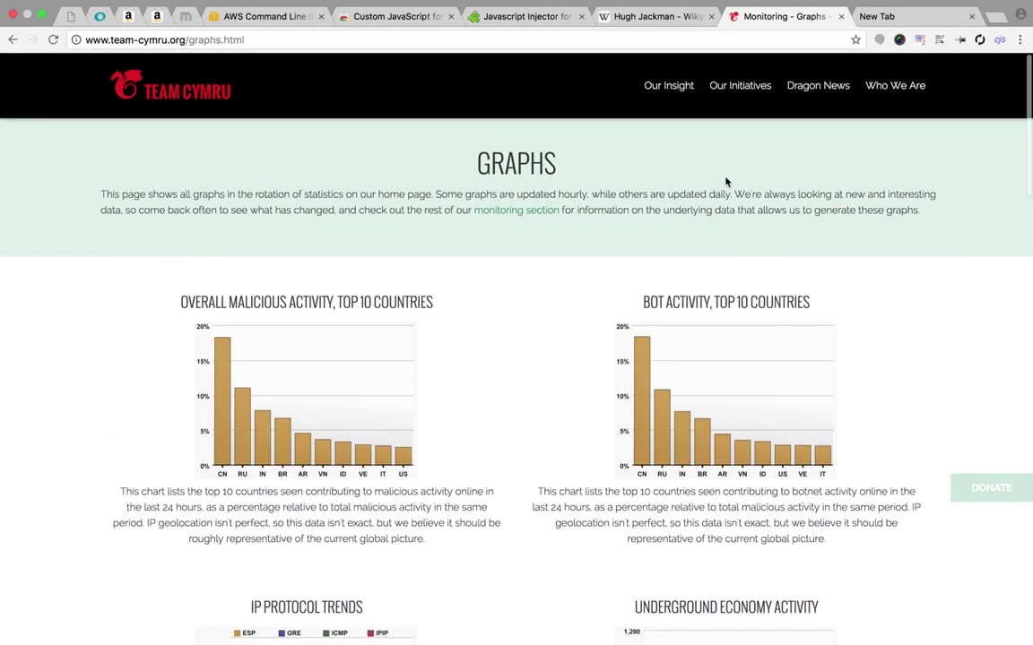
Delete the placeholder comment in the site's cjs editor and pick the scroll script from clipboard history.
left_click(1000, 41)
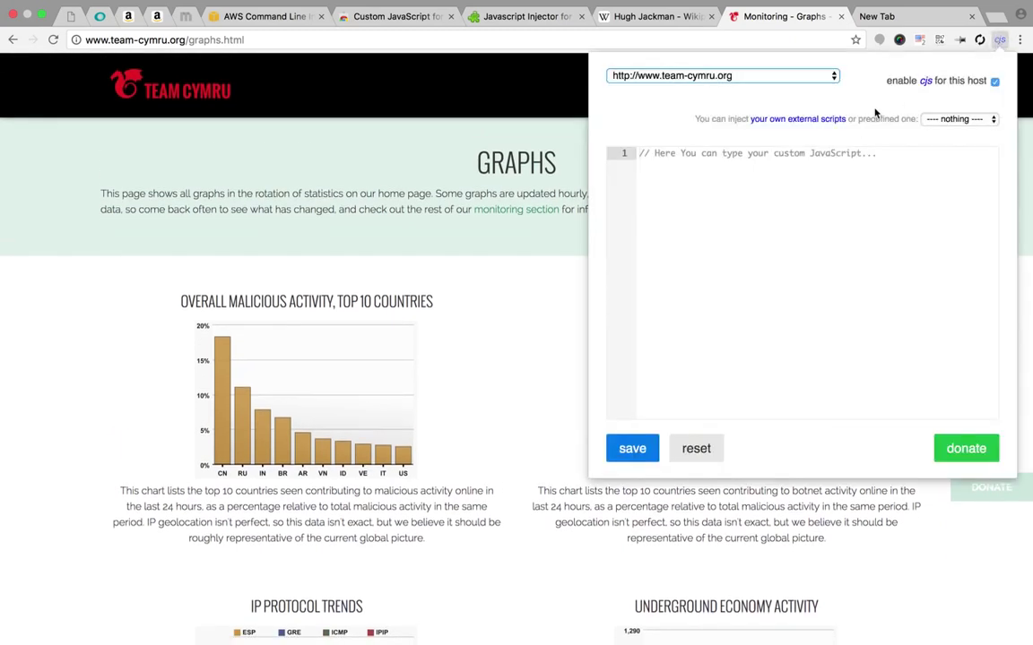
triple_click(829, 150)
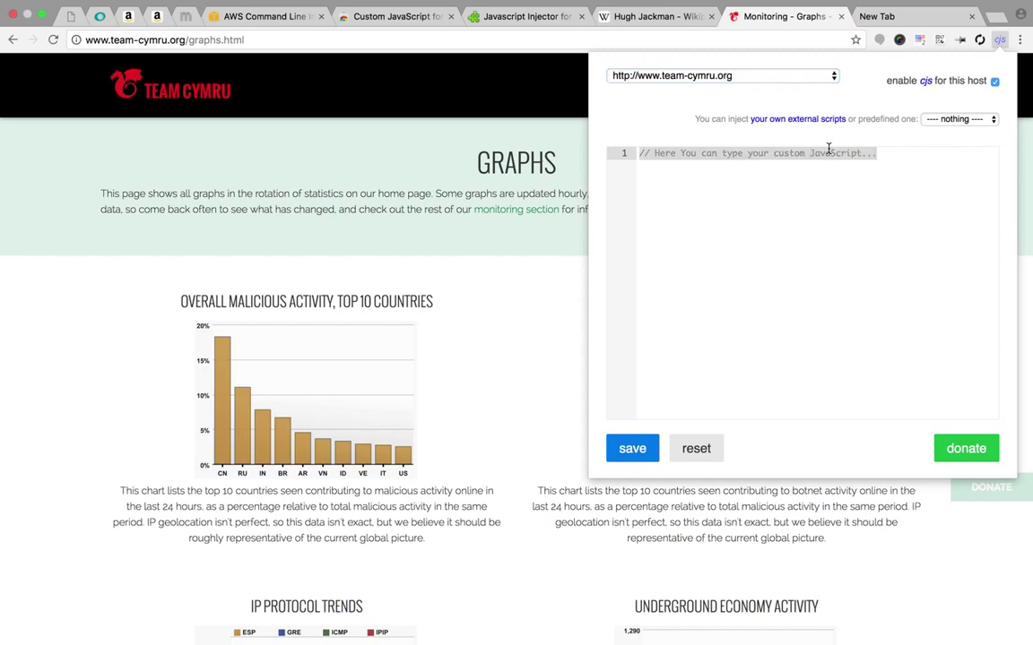
key("BackSpace")
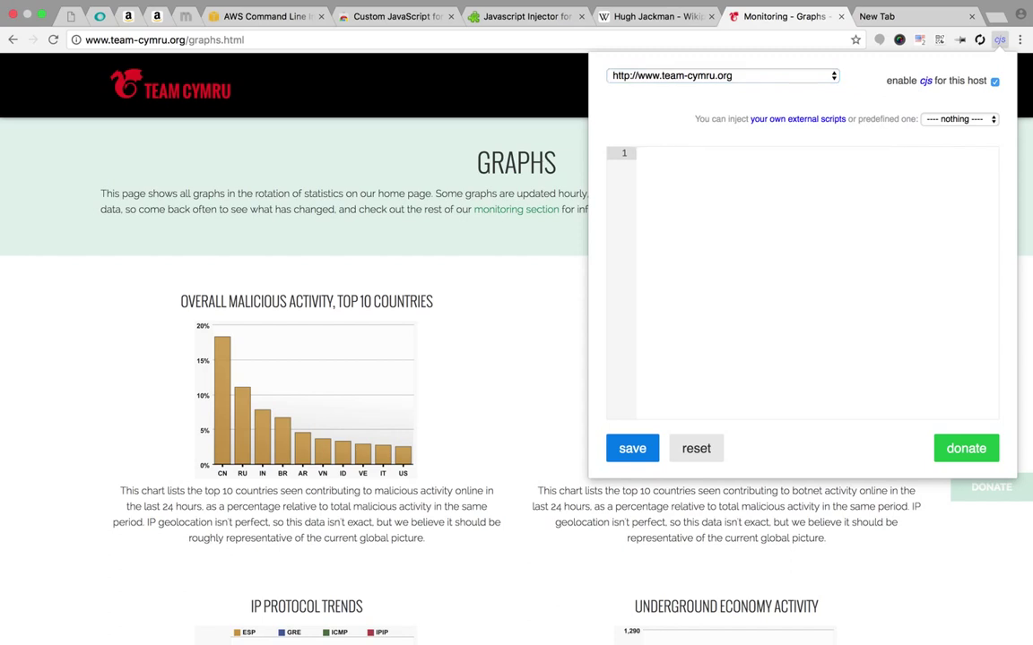
key("super+shift+v")
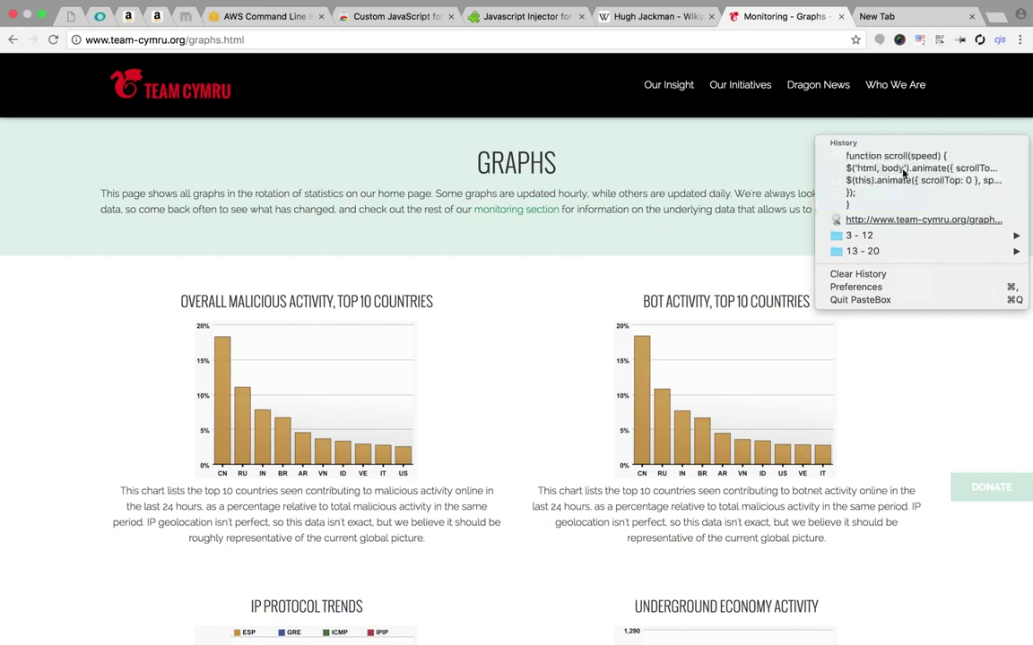
left_click(903, 173)
Paste the jQuery auto-scroll script with speed 9000 into the editor and save it.
left_click(1000, 39)
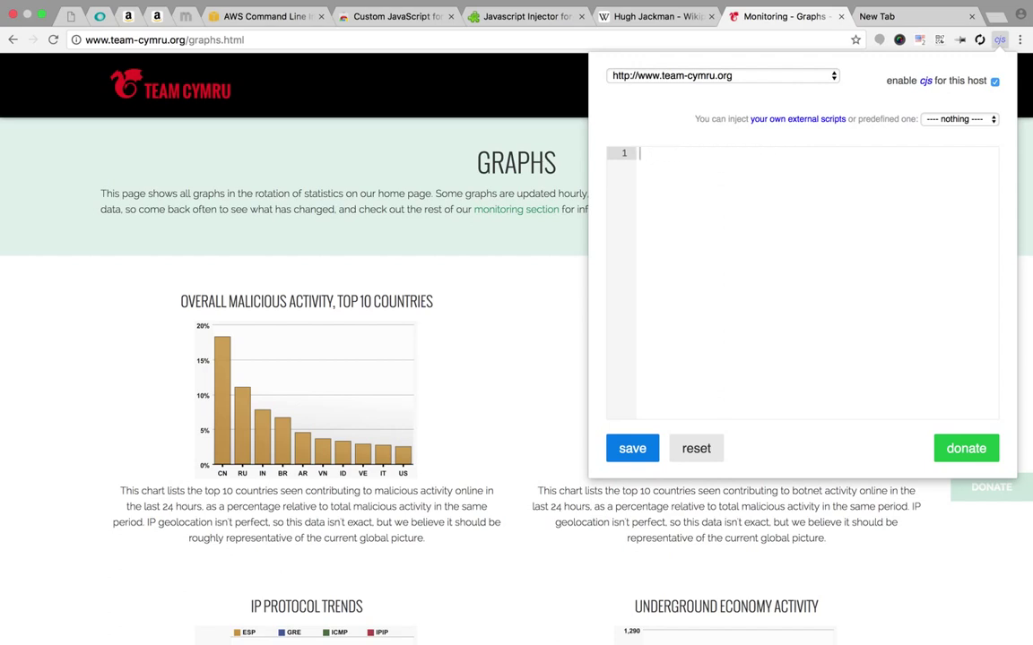
type("function scroll(speed) {     $('html, body').animate({ scrollTop: $(document).height() - $(window).height() }, speed, function() {         $(this).animate({ scrollTop: 0 }, speed);     }); }  speed = 9000;  scroll(speed) setInterval(function(){scroll(speed)}, speed * 2);")
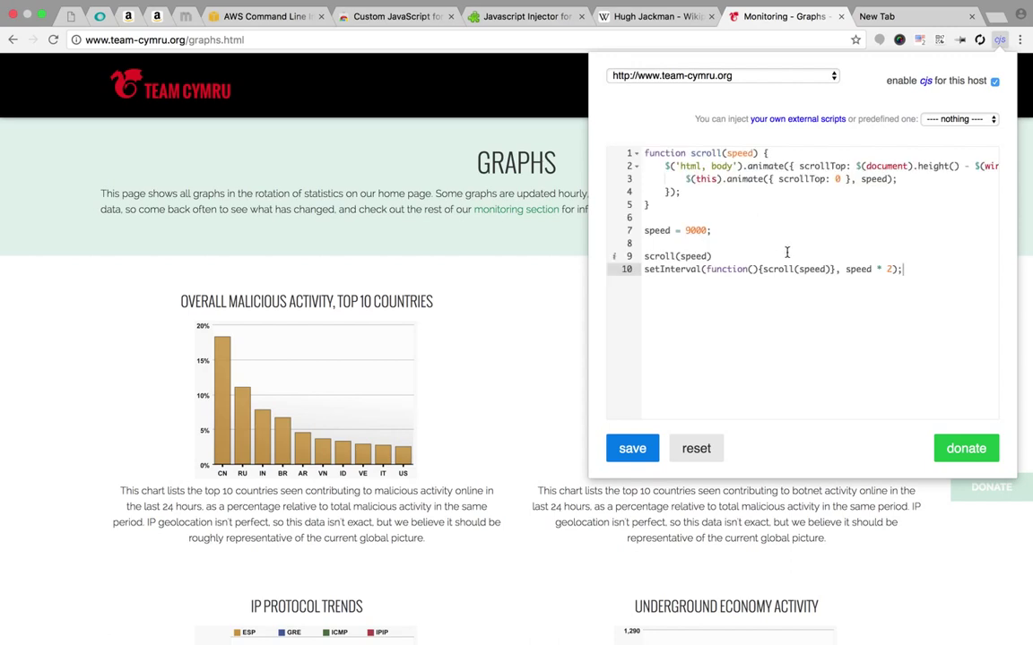
left_click(632, 449)
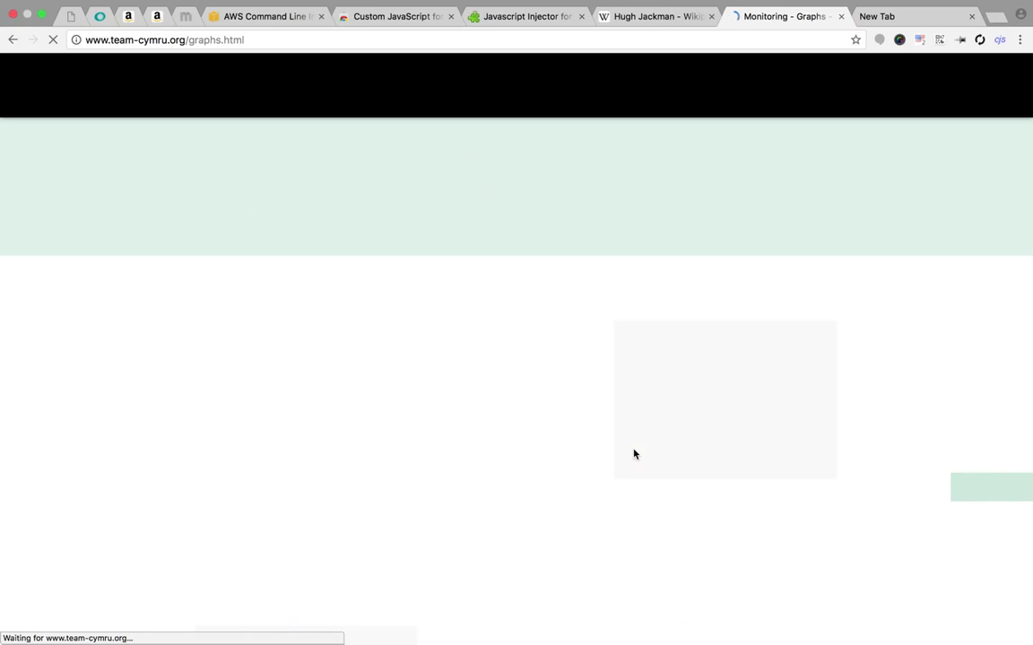
Watch the reloaded graphs page auto-scroll down to the footer and back to the top.
scroll(633, 454, "down", 7)
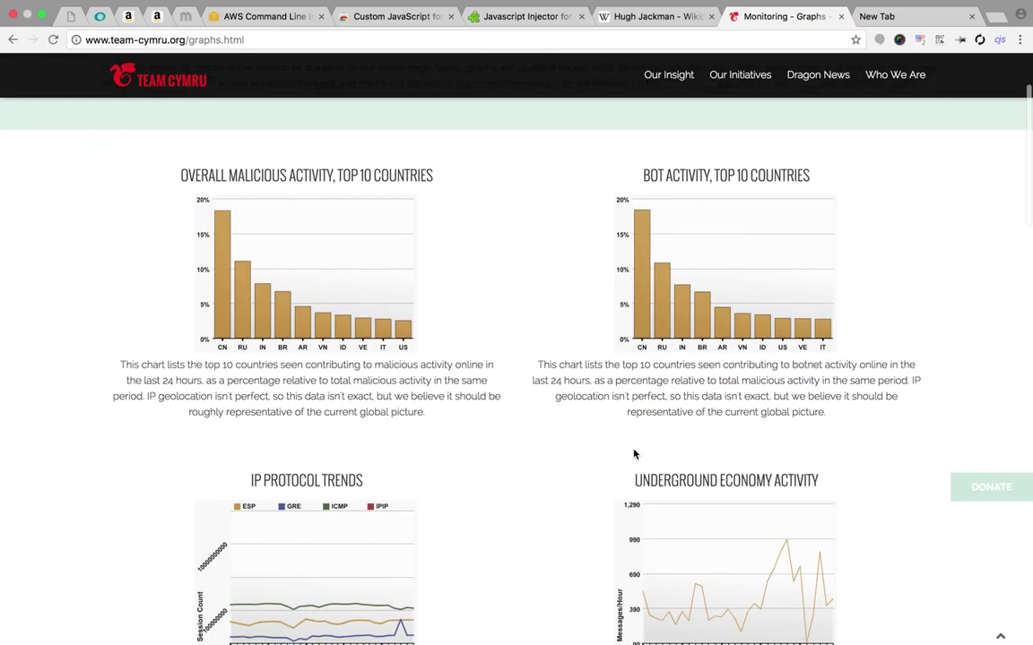
scroll(632, 454, "down", 6)
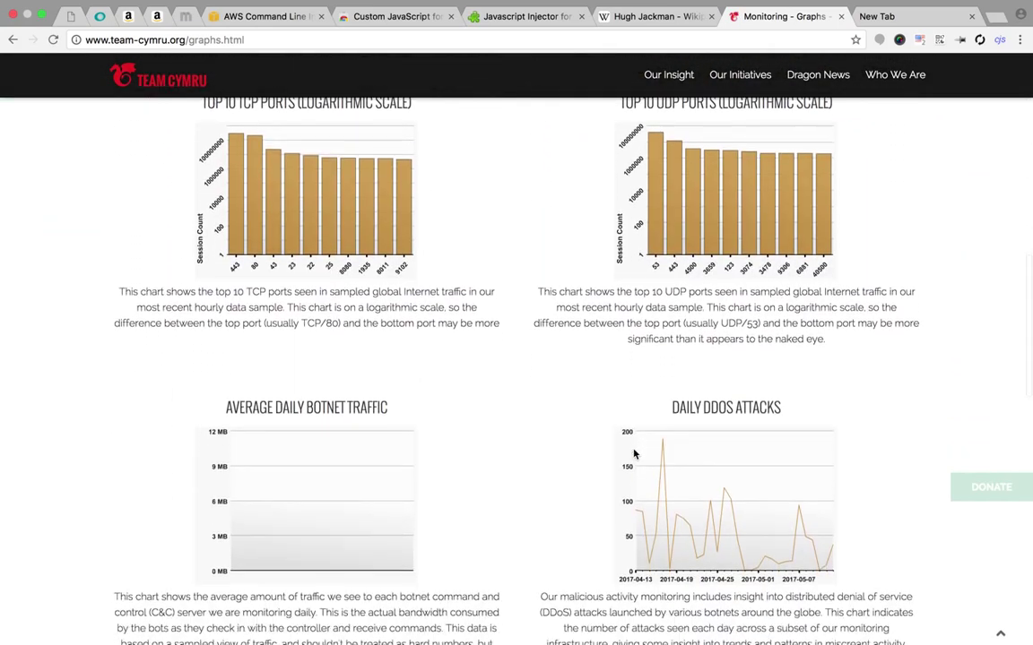
scroll(634, 454, "down", 4)
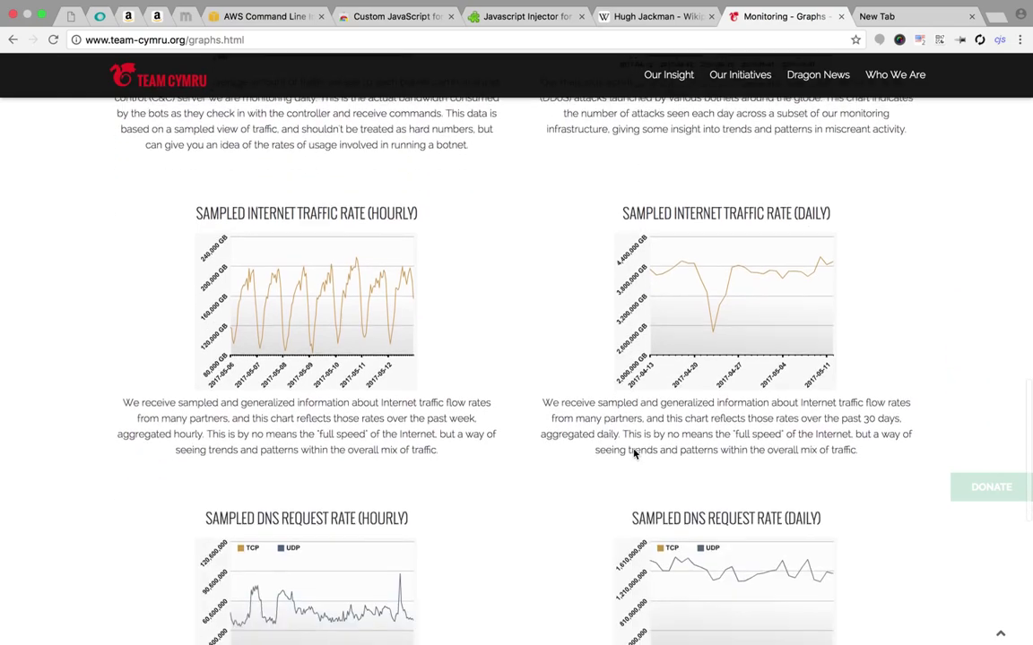
scroll(634, 453, "down", 2)
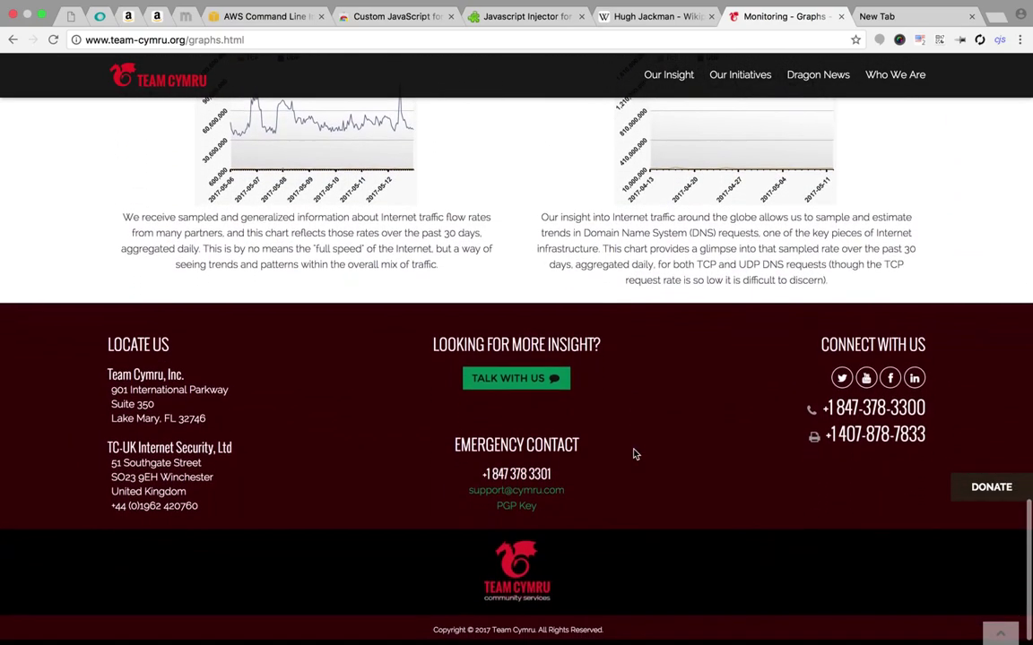
scroll(633, 454, "up", 4)
scroll(634, 454, "up", 7)
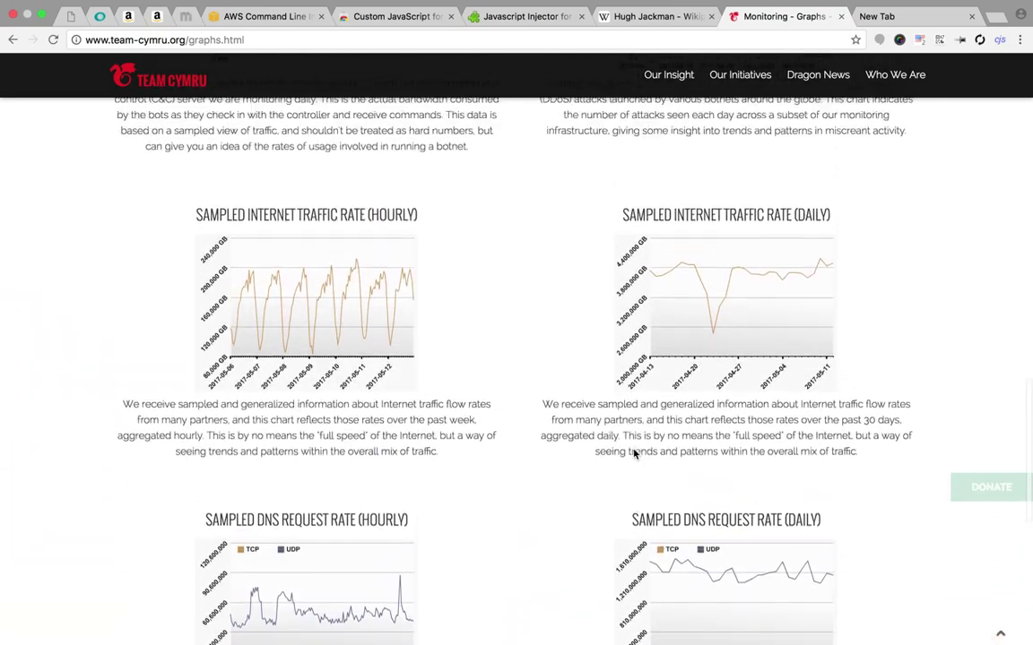
scroll(634, 454, "up", 5)
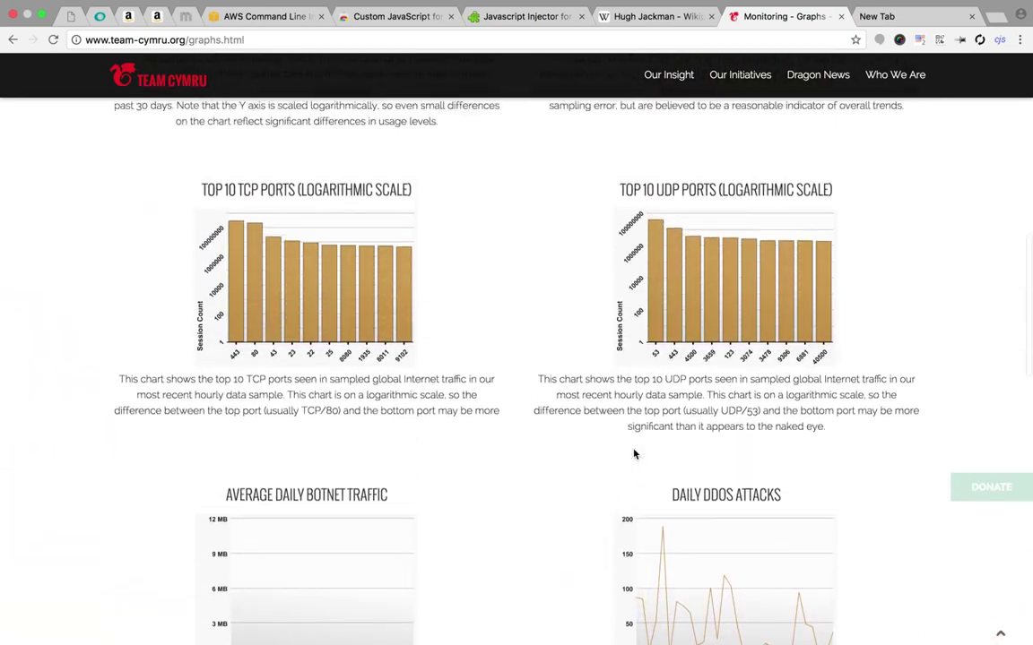
scroll(634, 454, "up", 3)
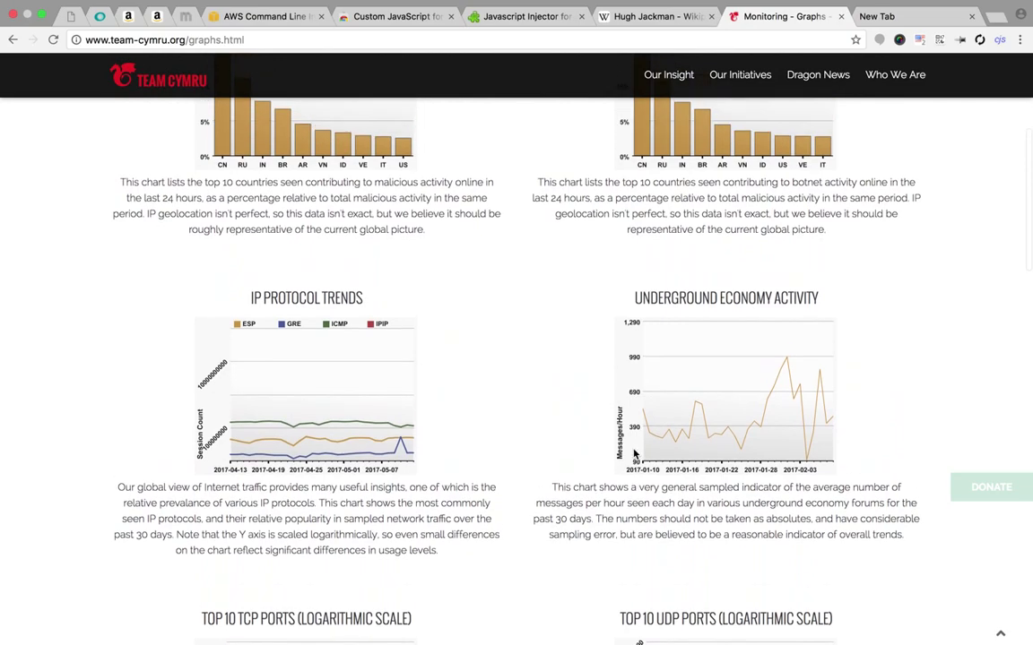
scroll(634, 453, "up", 2)
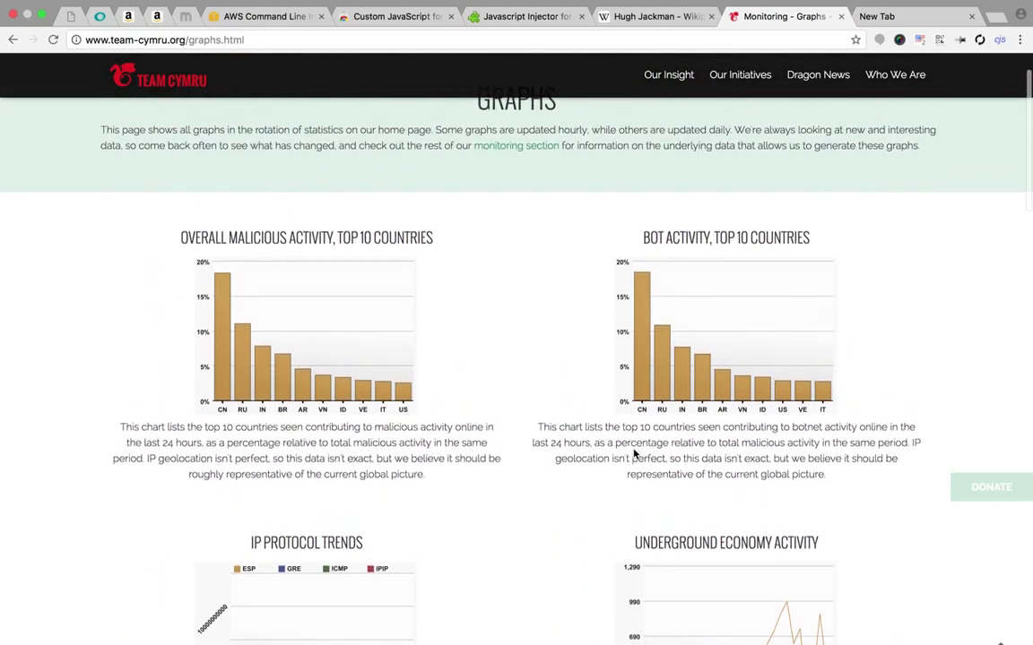
Follow a second auto-scroll pass down and up, then reopen the cjs script editor.
scroll(634, 454, "down", 7)
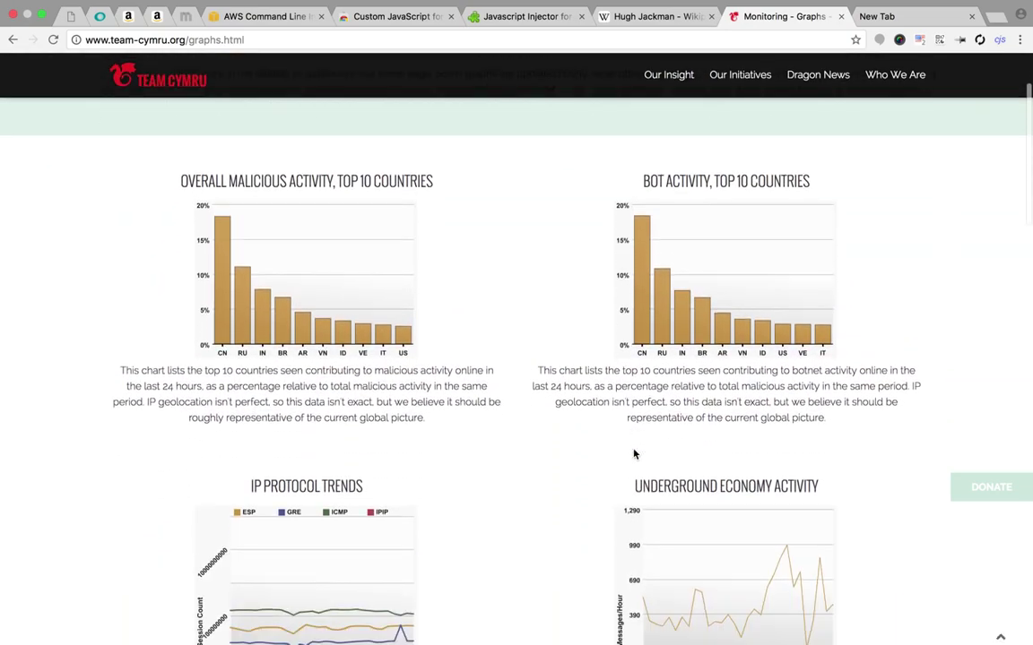
scroll(633, 453, "down", 6)
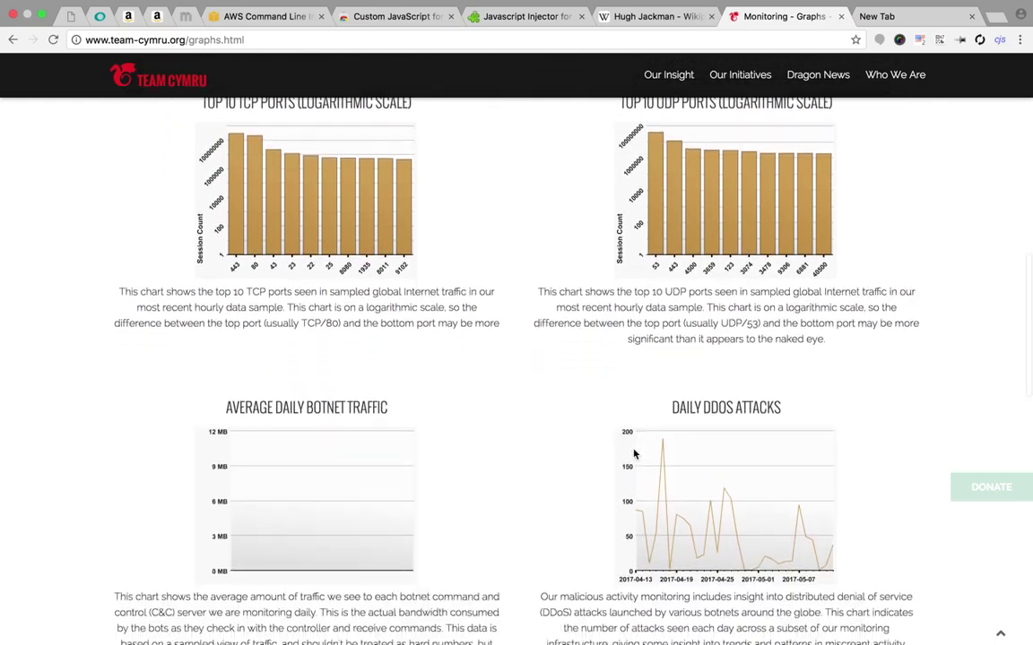
scroll(634, 454, "down", 5)
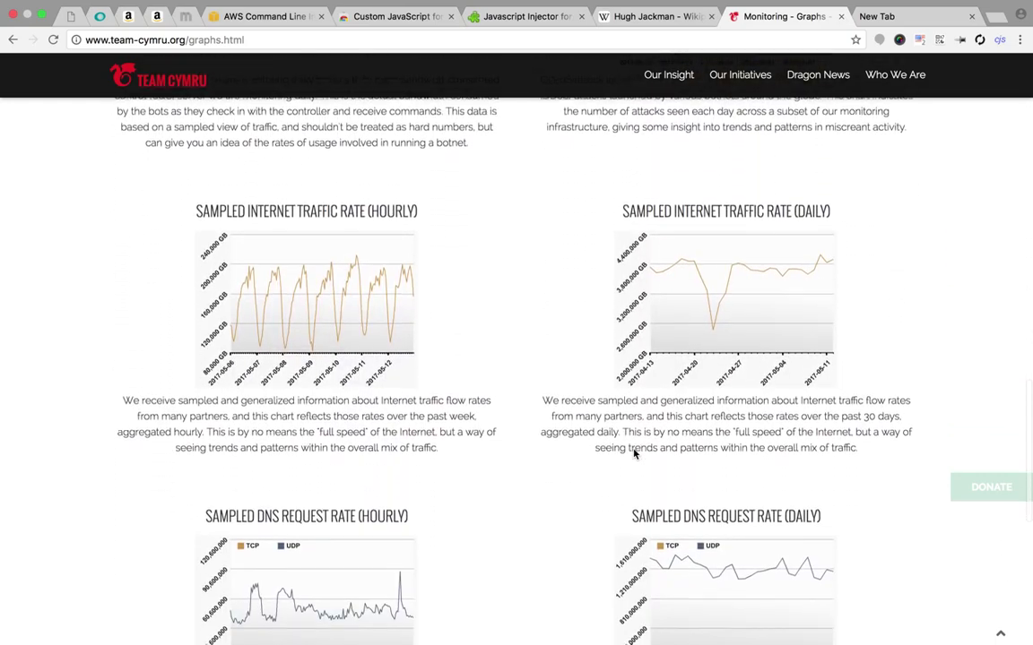
scroll(633, 454, "down", 3)
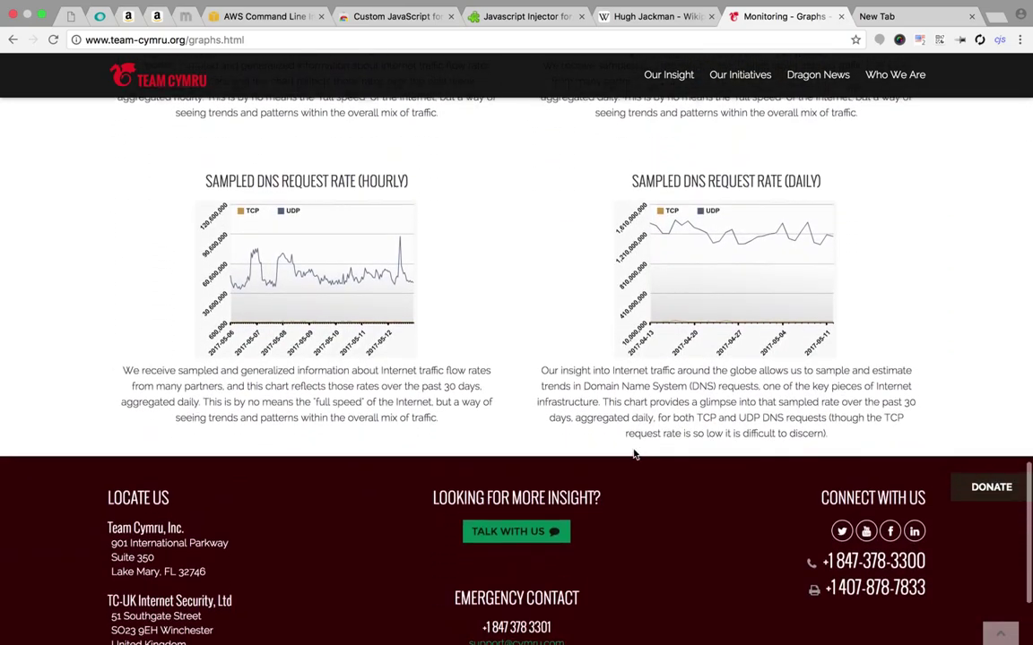
scroll(634, 453, "up", 4)
scroll(633, 453, "up", 8)
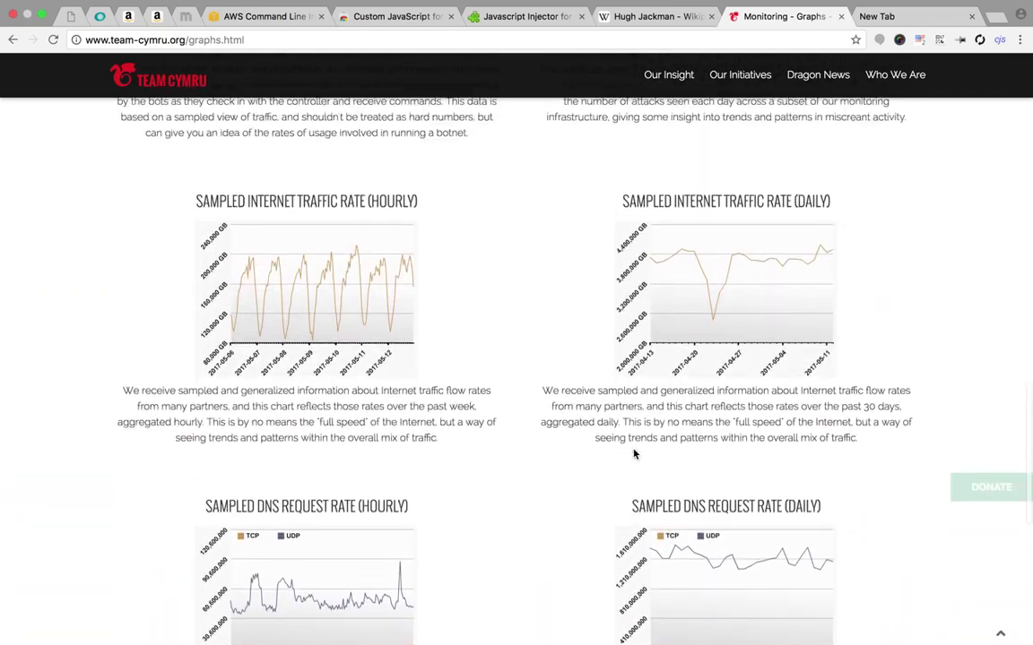
scroll(633, 453, "up", 6)
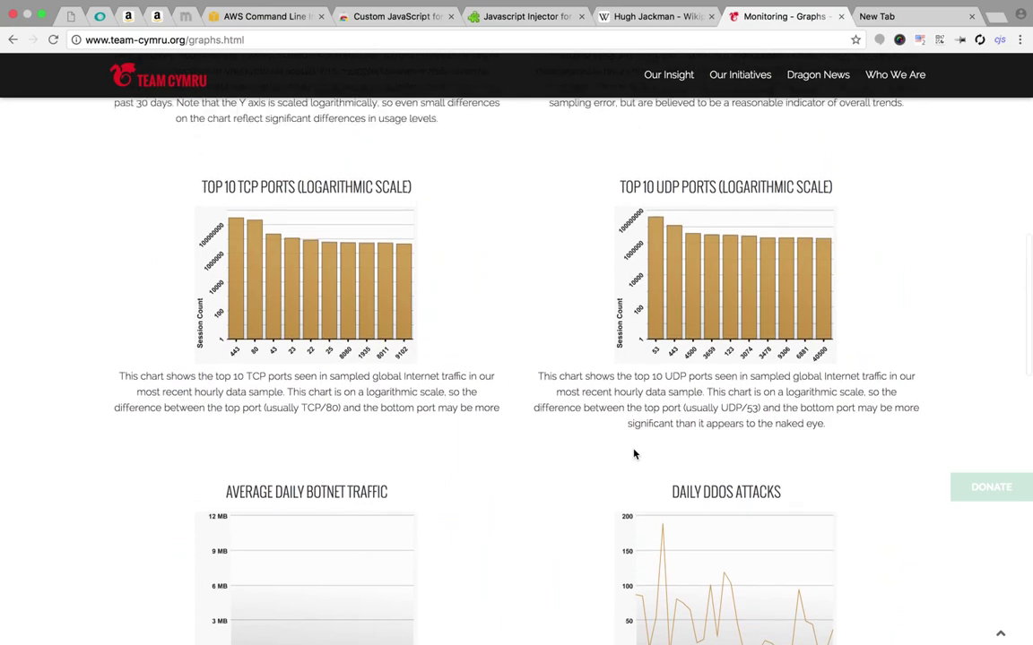
scroll(634, 454, "up", 4)
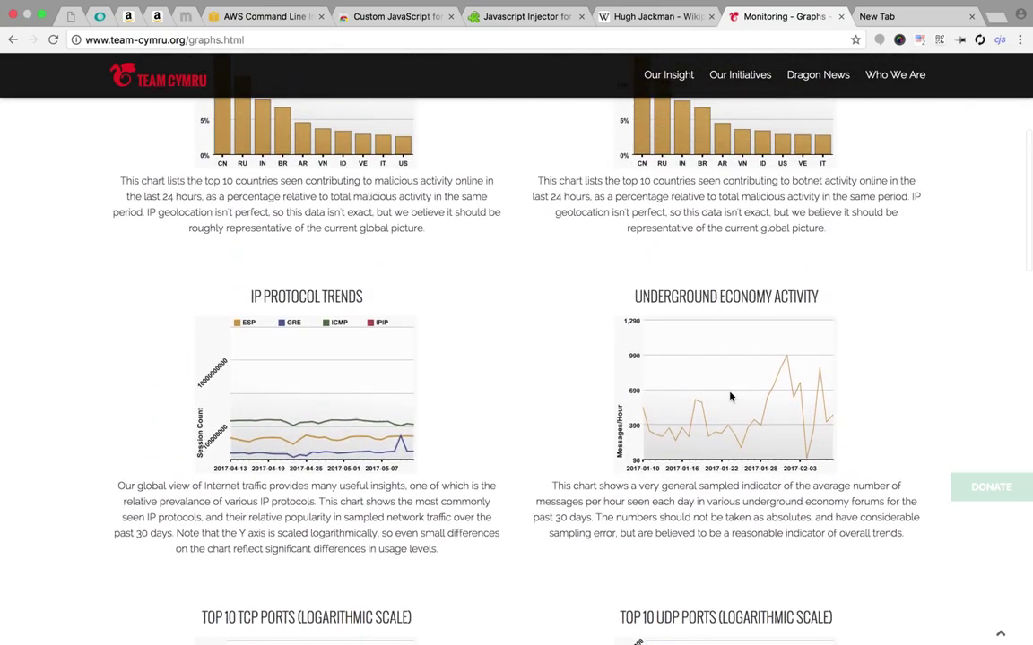
left_click(999, 41)
Change the script's speed = 9000 to speed = 10000 and save.
left_click(697, 230)
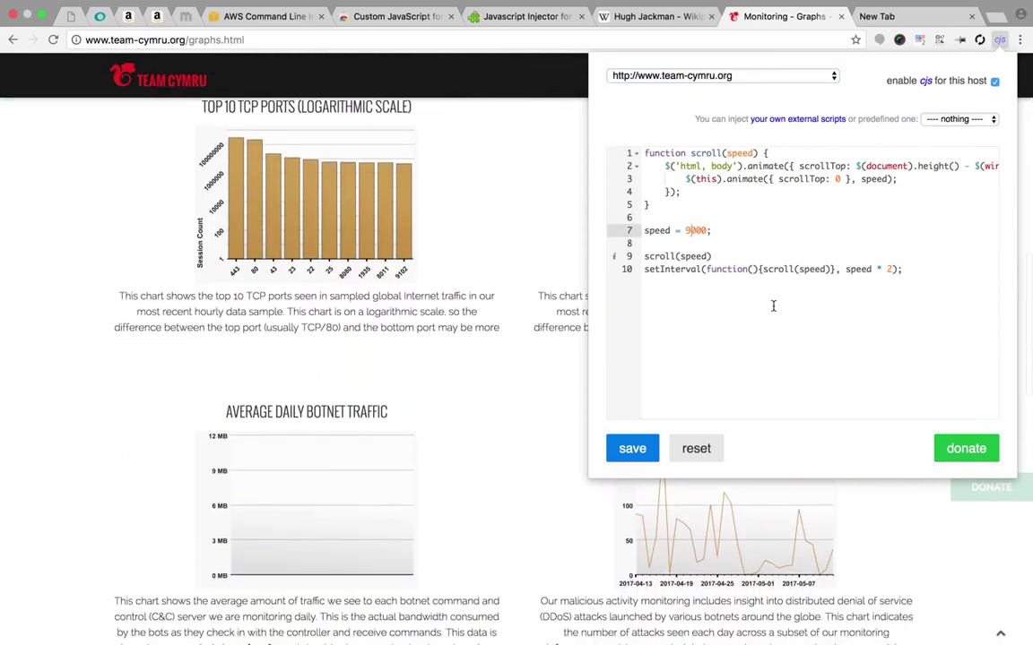
key("BackSpace")
type("10")
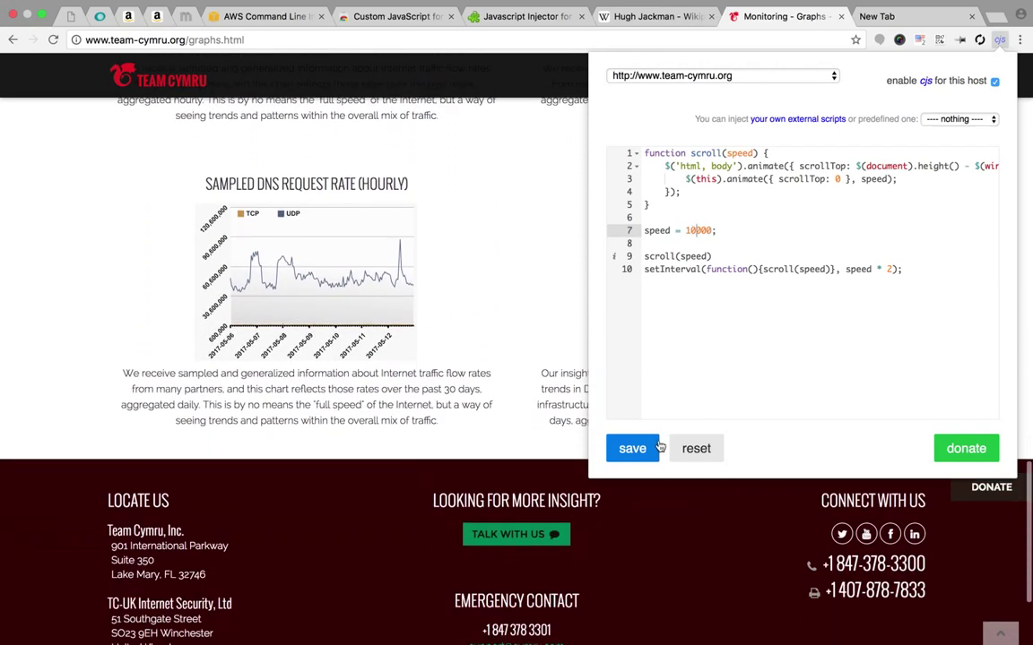
left_click(632, 448)
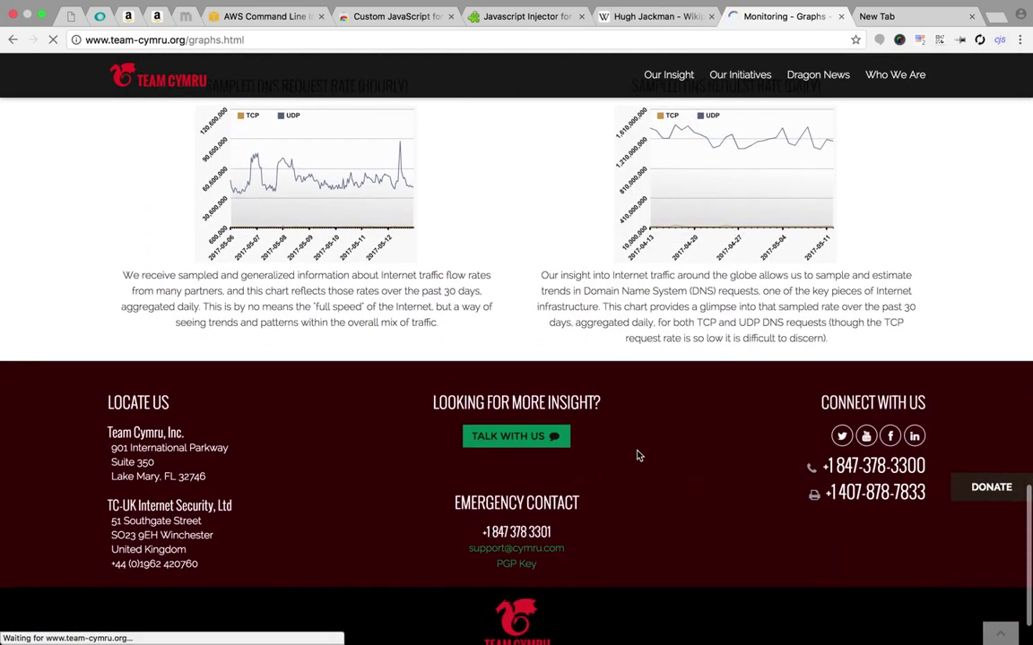
Watch the page auto-scroll at speed 10000 to the footer and begin climbing back up.
scroll(637, 455, "down", 1)
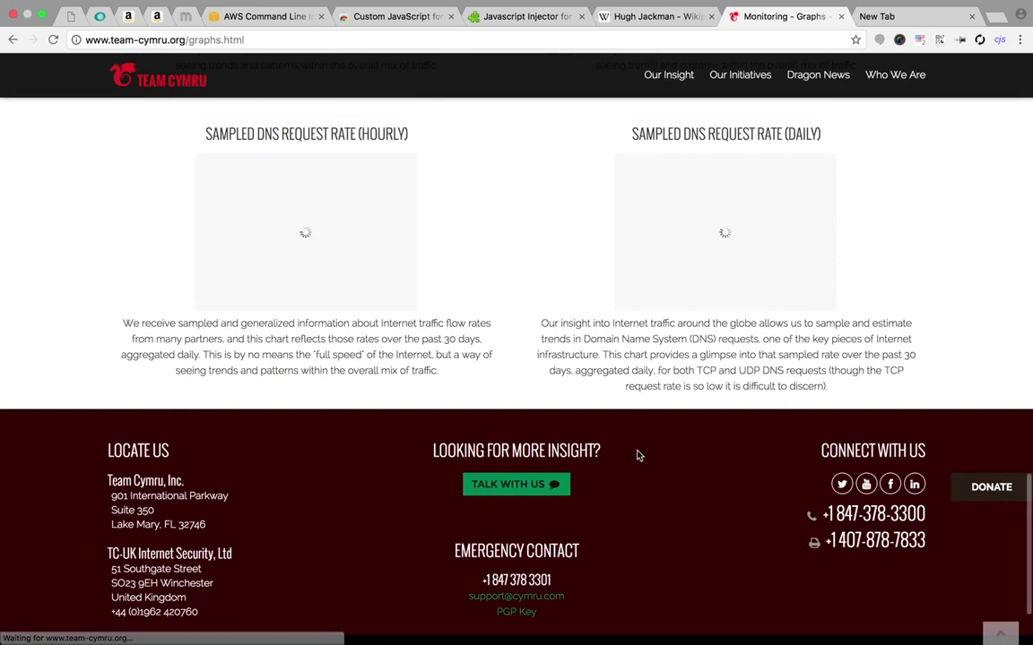
scroll(636, 456, "down", 1)
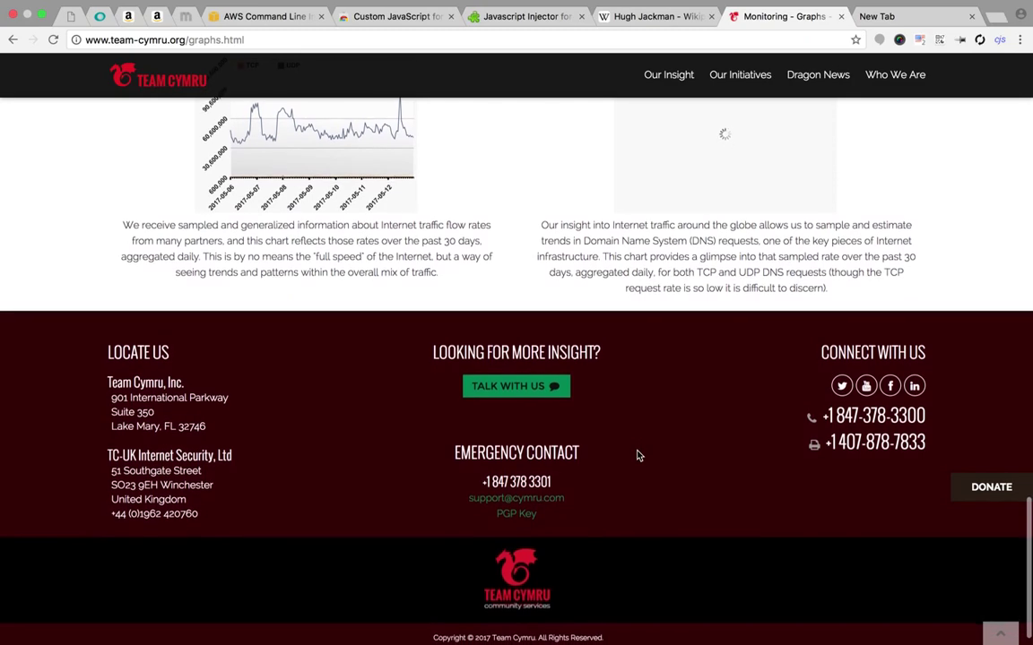
scroll(637, 455, "down", 1)
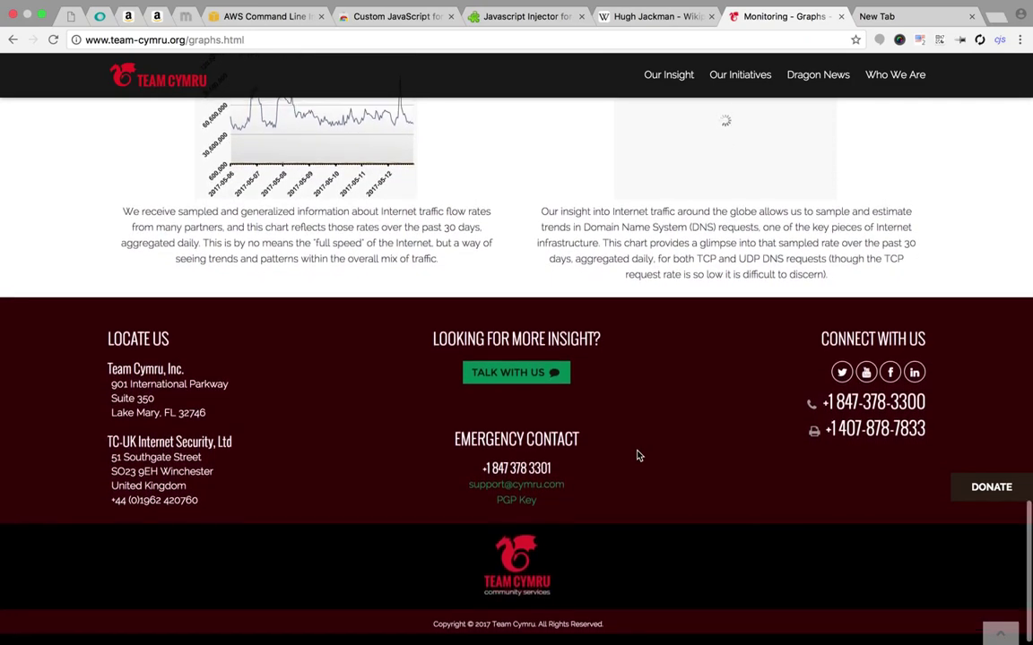
scroll(637, 456, "up", 10)
scroll(637, 455, "up", 10)
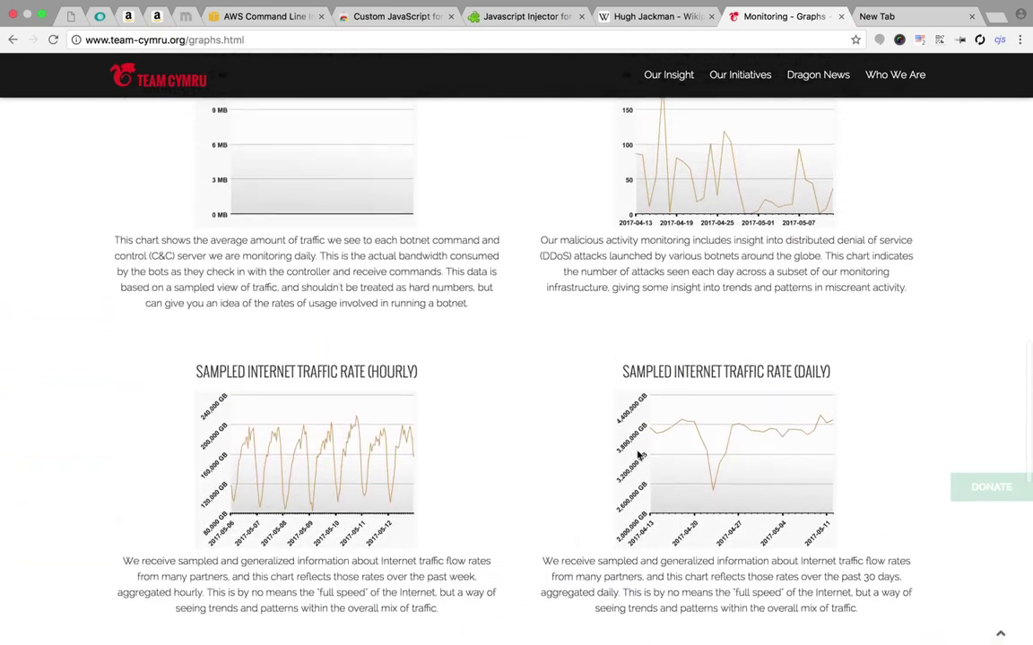
scroll(637, 455, "up", 8)
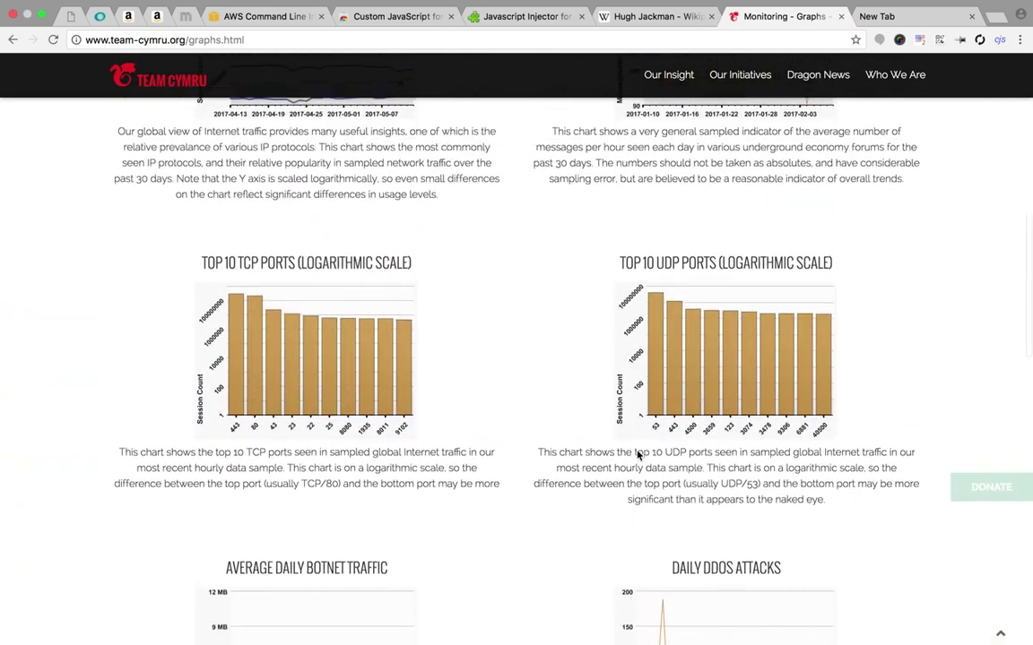